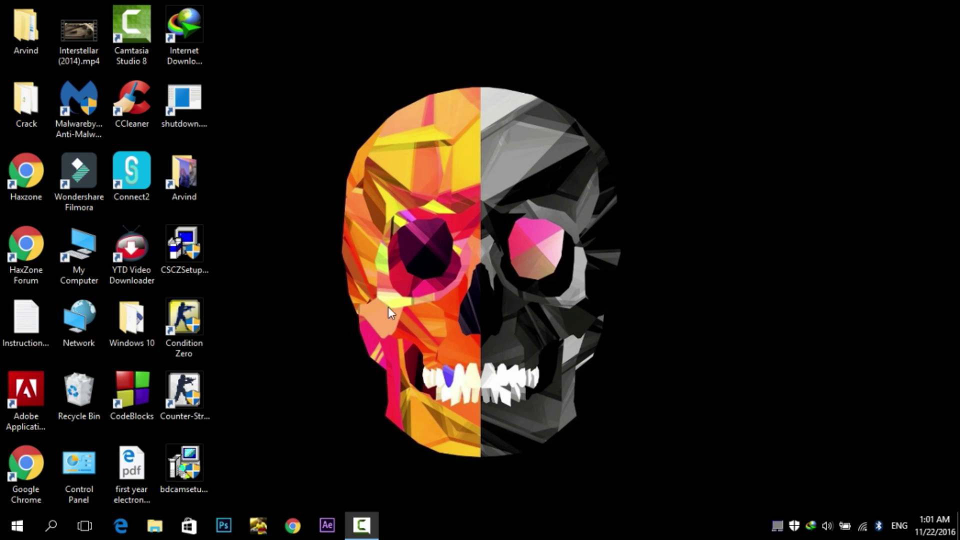
Step: Open Windows Defender by searching 'wind' and confirm the virus definitions are up to date
click(51, 526)
text(wind)
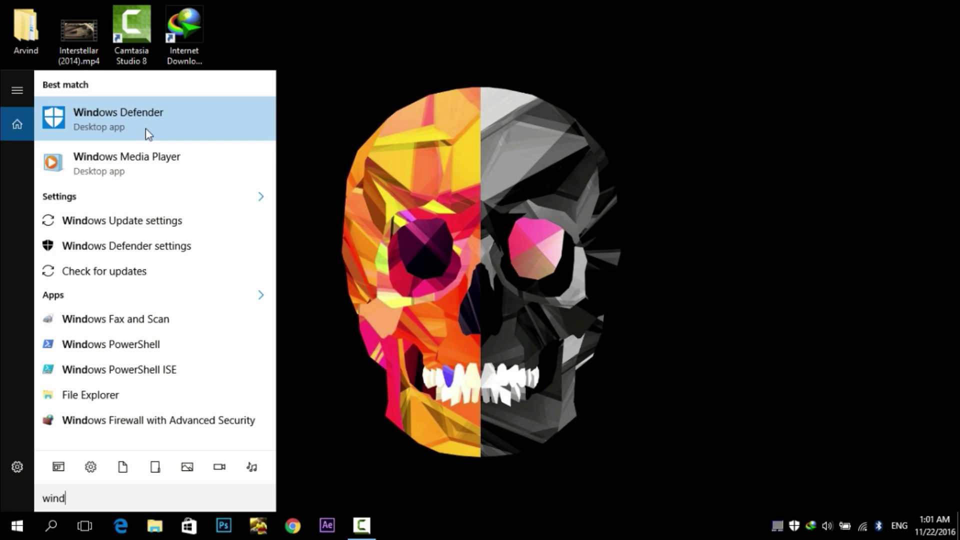
click(145, 123)
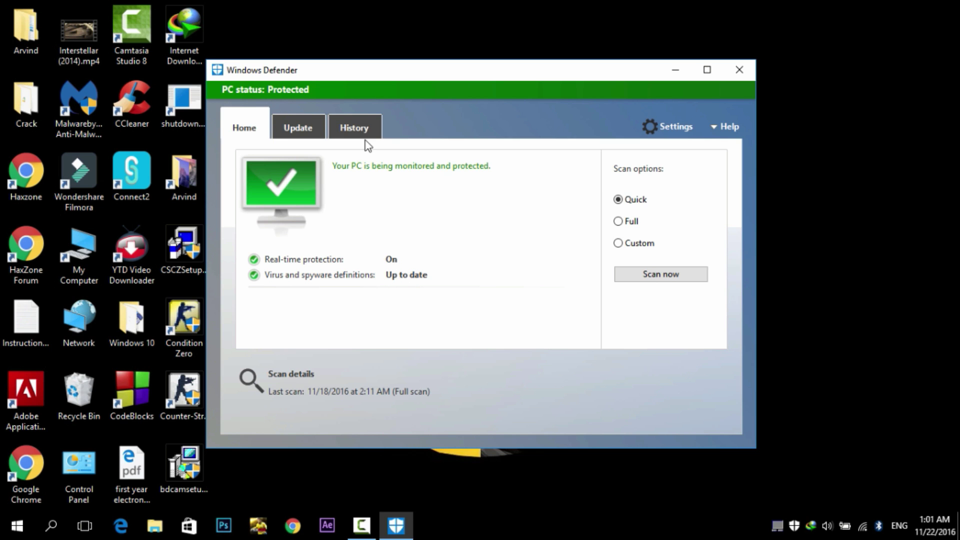
drag(388, 75, 390, 65)
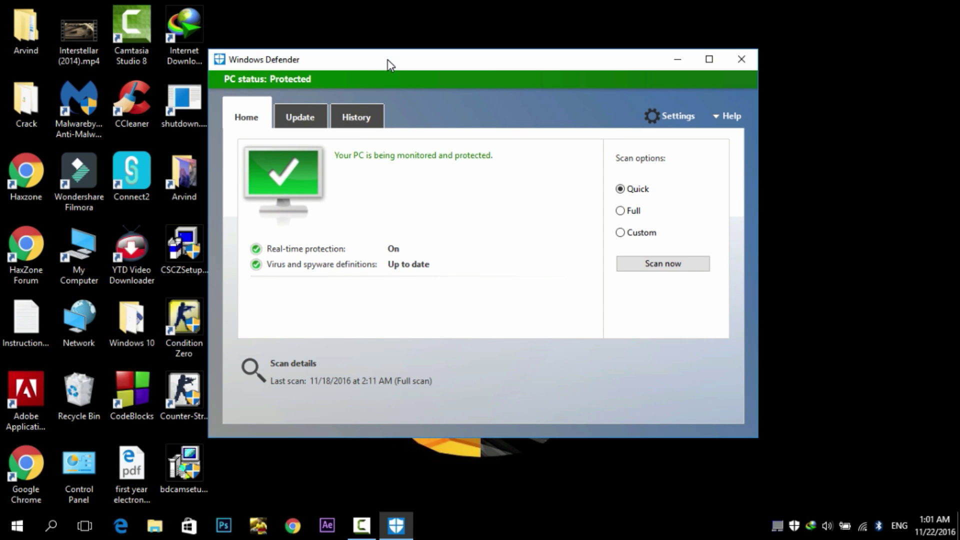
click(309, 114)
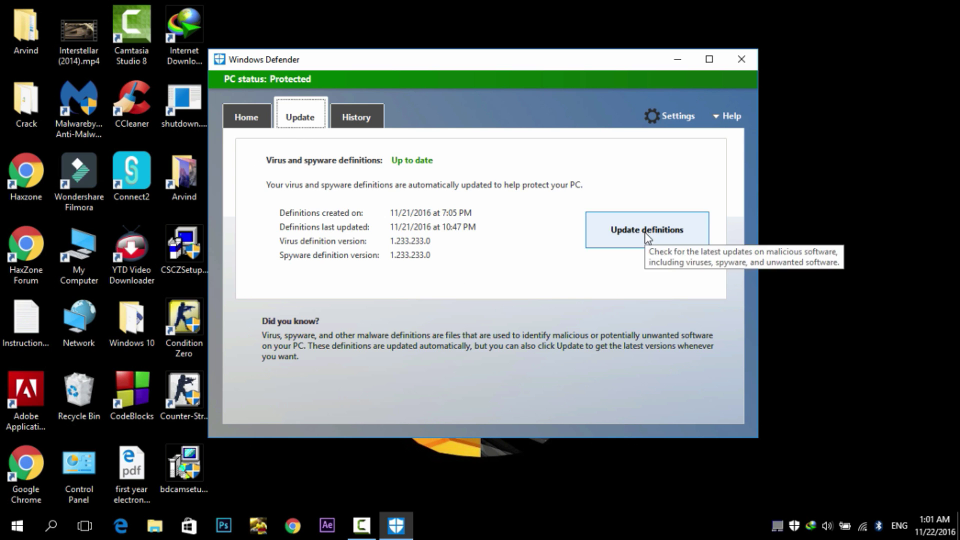
Step: Switch the scan option from Quick to Full and start the full scan
click(258, 119)
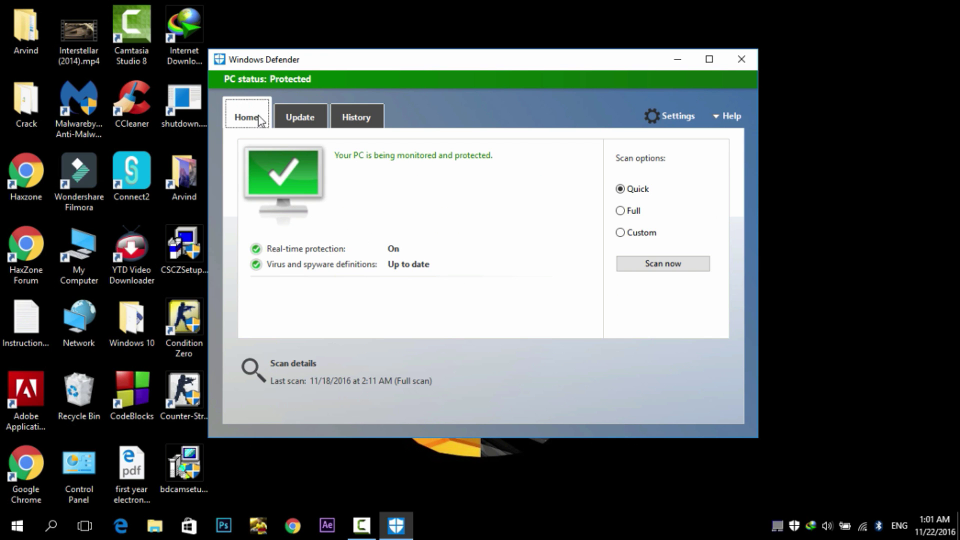
click(621, 211)
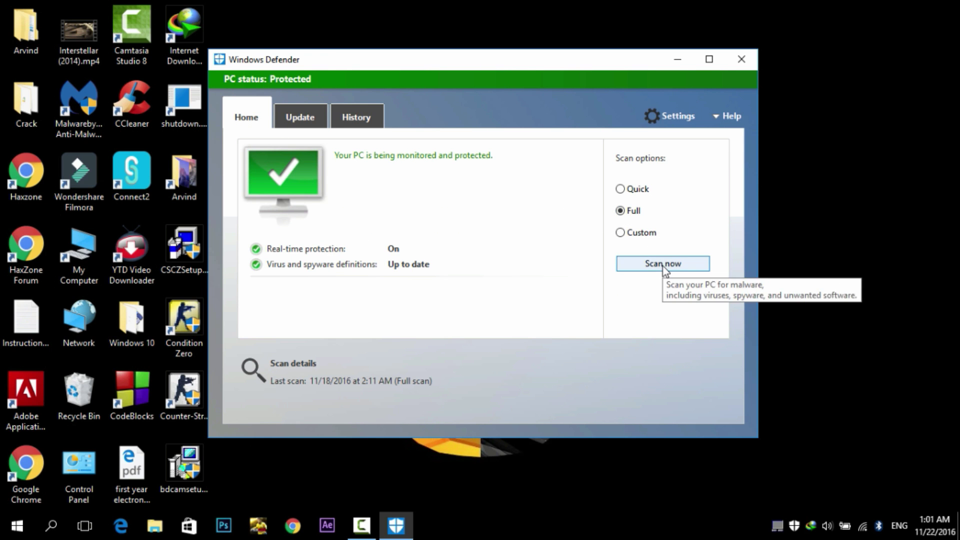
click(662, 266)
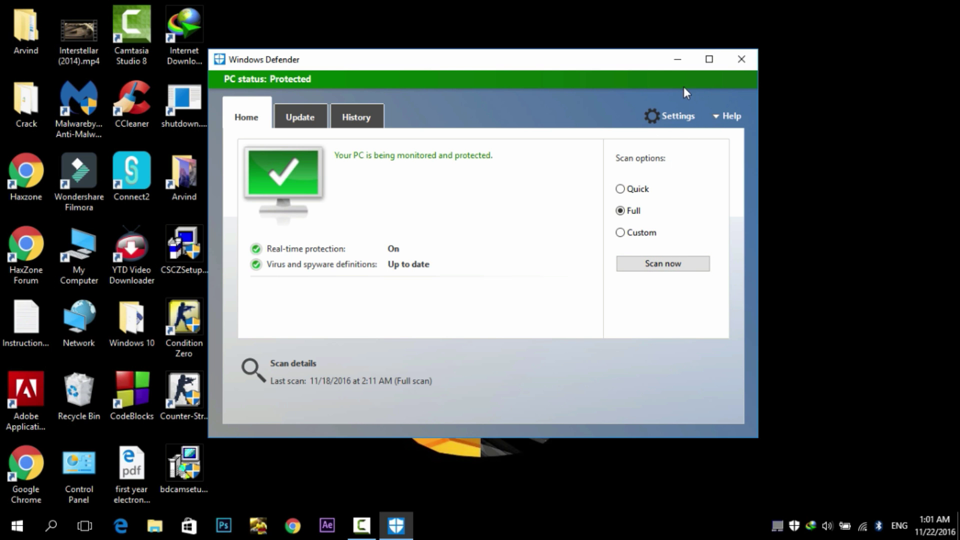
Step: Close the open window and refresh the desktop
click(742, 59)
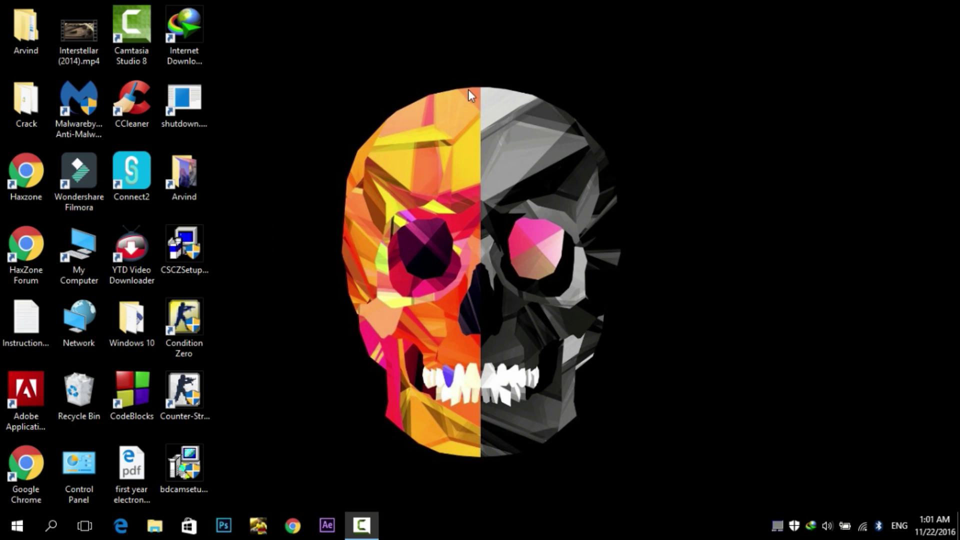
right_click(465, 93)
click(524, 132)
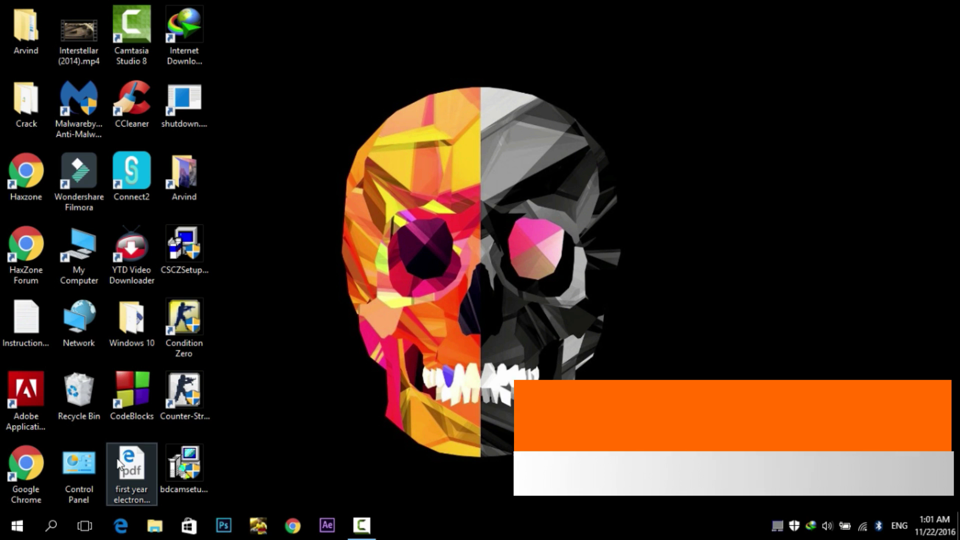
Step: Open Task Manager by searching 'tas' and disable the 4NQWBHD2Y3 startup entry
click(54, 523)
text(tas)
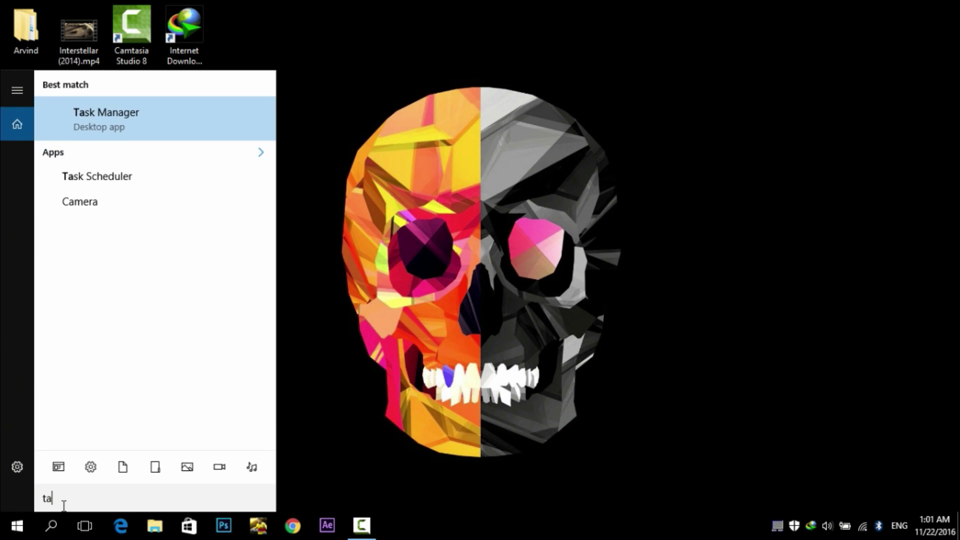
click(134, 124)
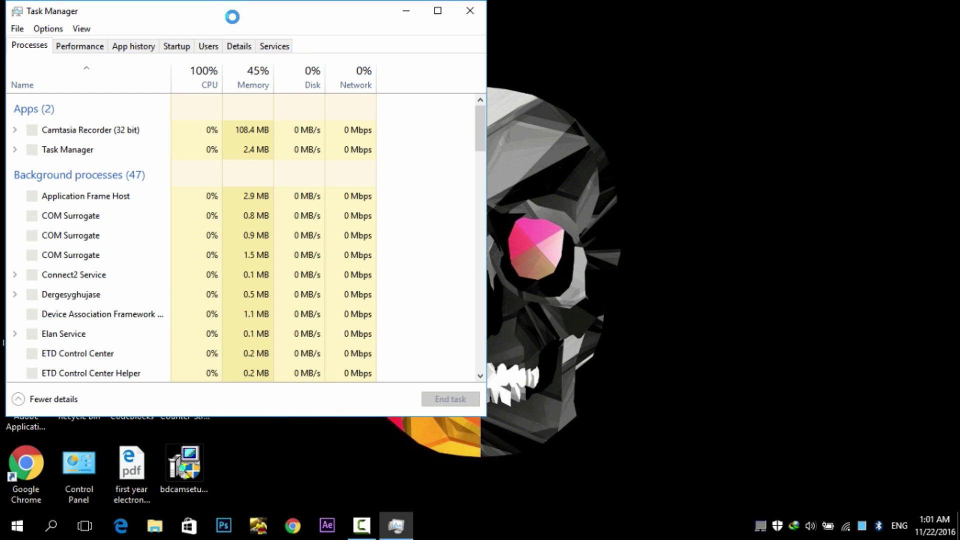
drag(271, 20, 417, 40)
click(349, 51)
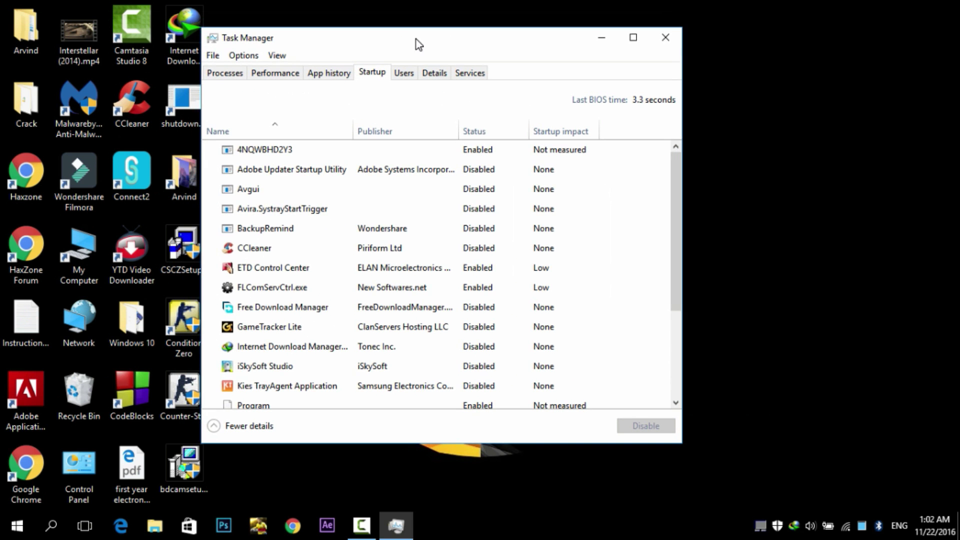
scroll(552, 254, down, 1)
scroll(352, 150, up, 2)
click(353, 149)
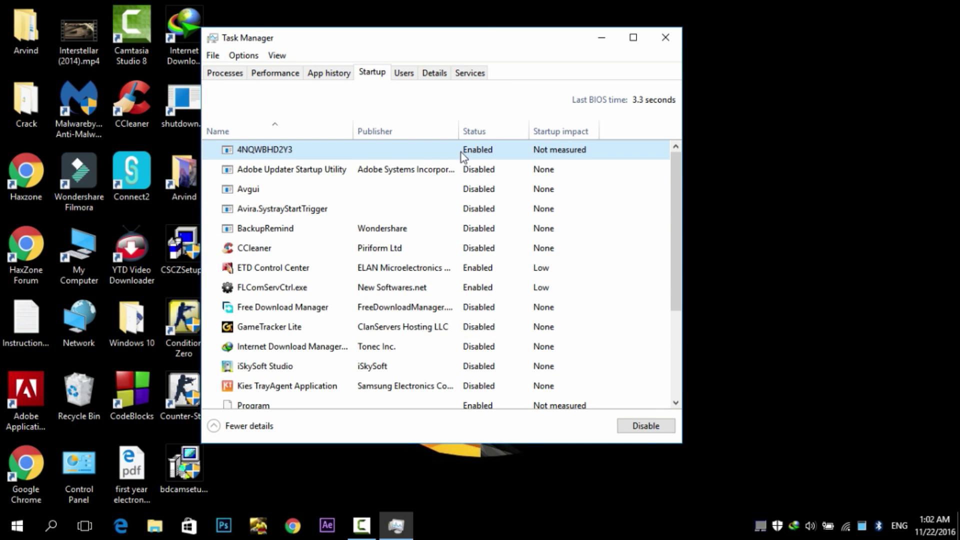
click(652, 425)
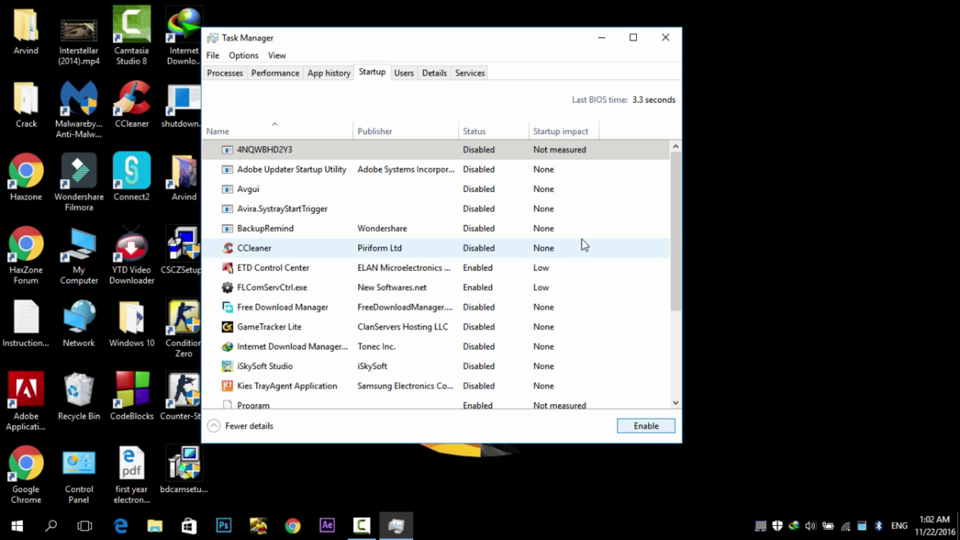
Step: Select the first Program startup entry, then close Task Manager and refresh the desktop
drag(678, 225, 686, 351)
click(626, 265)
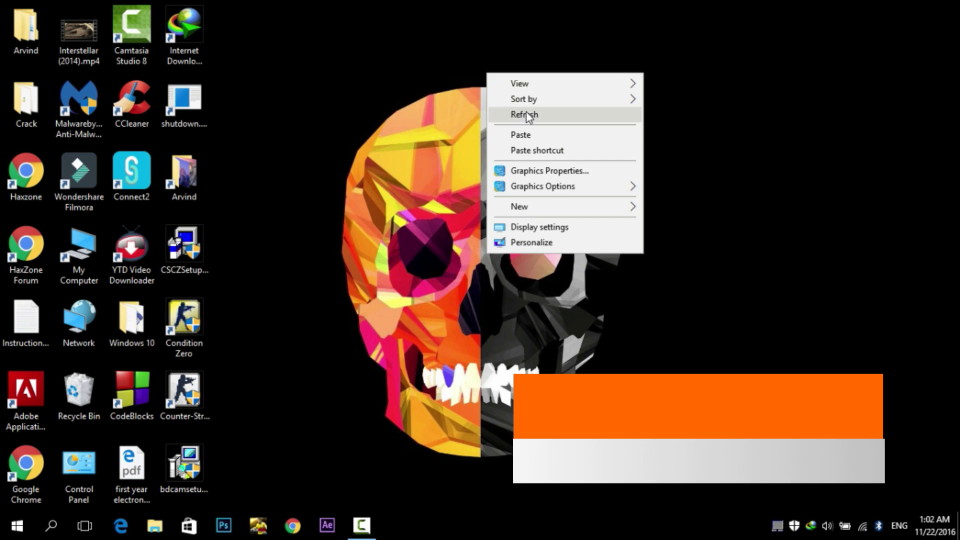
click(526, 112)
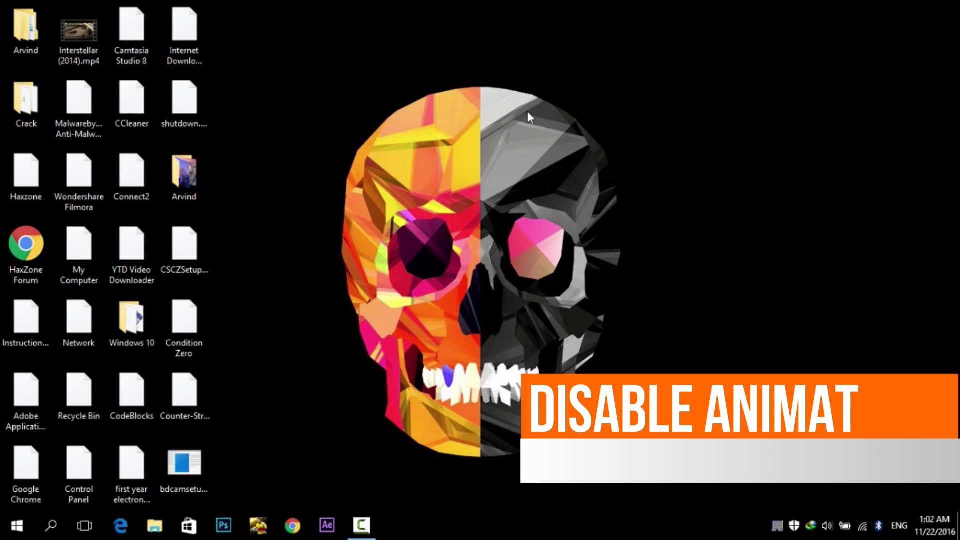
Step: Refresh the desktop twice
right_click(443, 146)
click(449, 187)
right_click(401, 112)
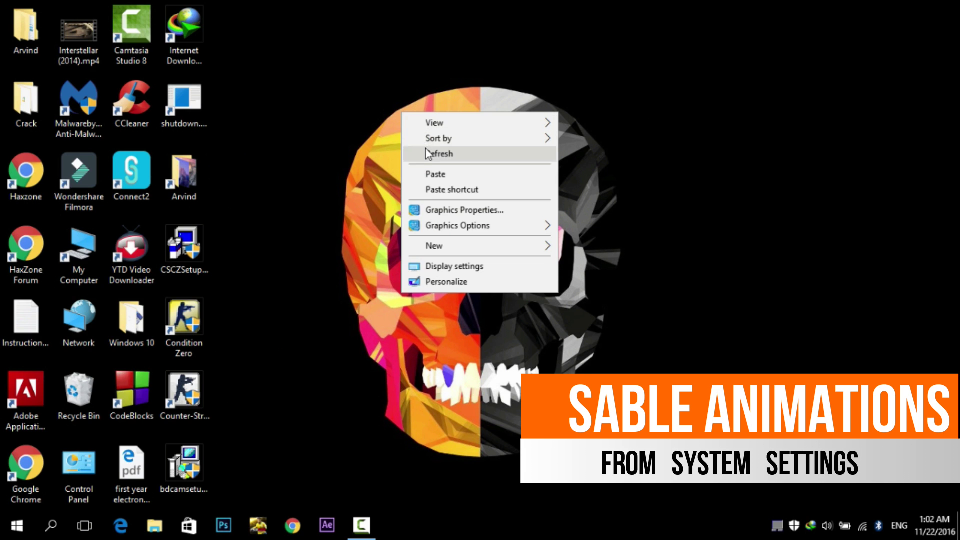
click(425, 149)
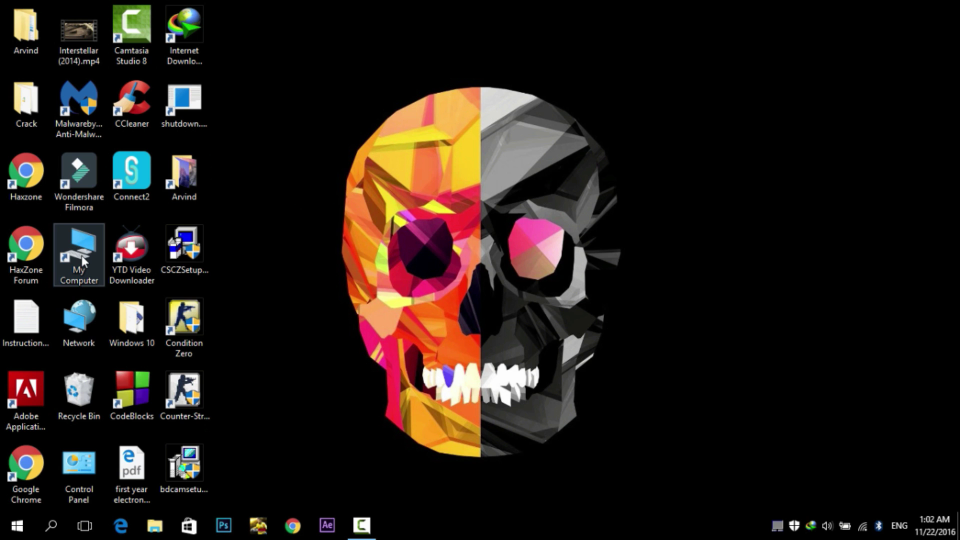
Step: From My Computer's system properties, set visual effects to Adjust for best performance, apply, and close
double_click(82, 254)
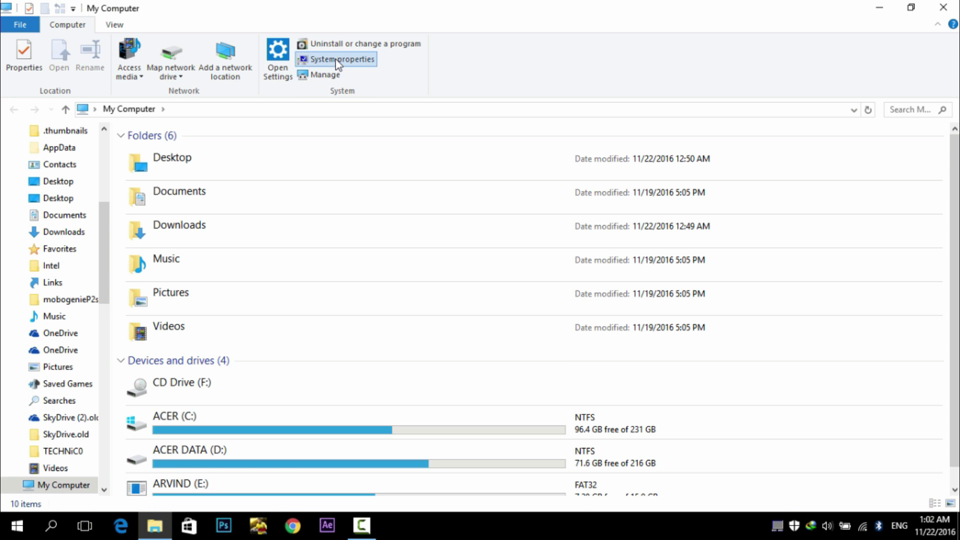
click(337, 60)
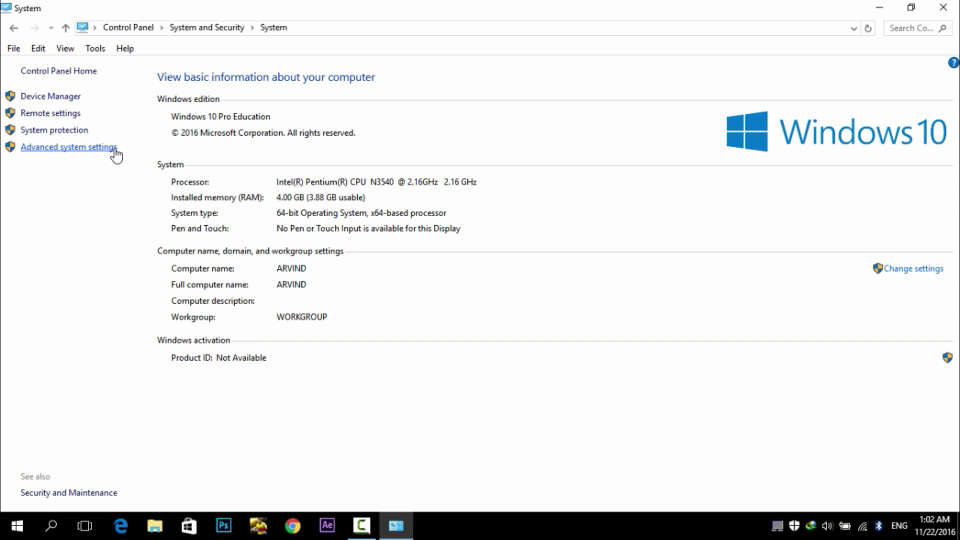
click(113, 148)
drag(168, 34, 207, 38)
click(291, 133)
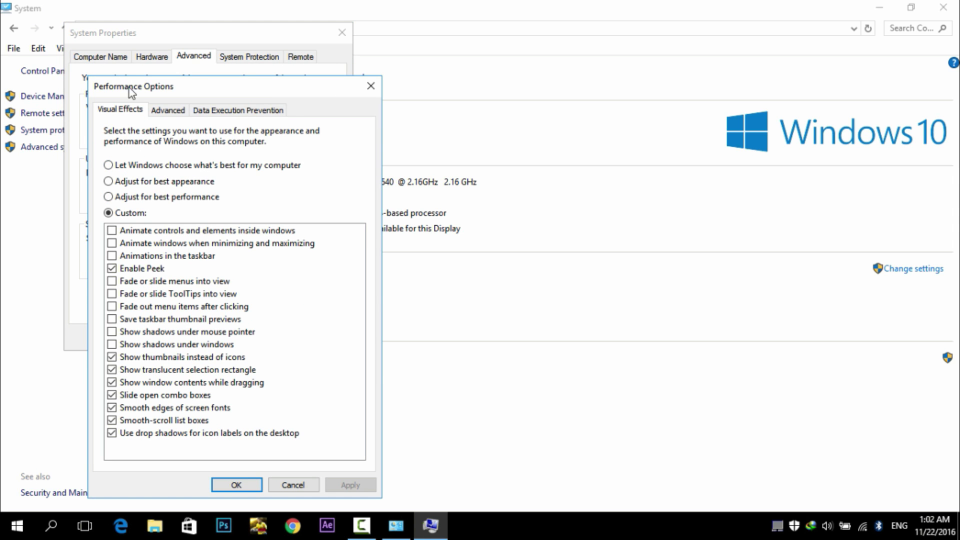
click(109, 196)
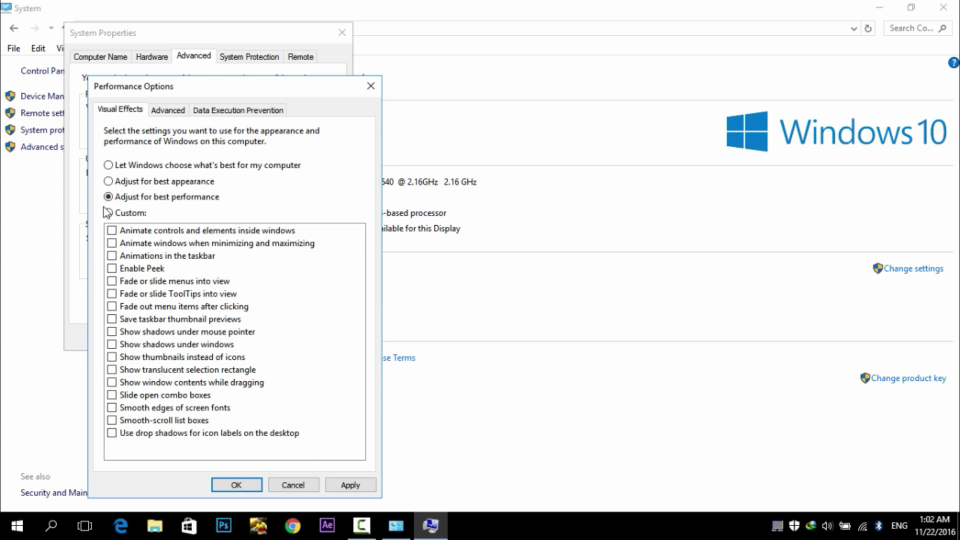
click(349, 485)
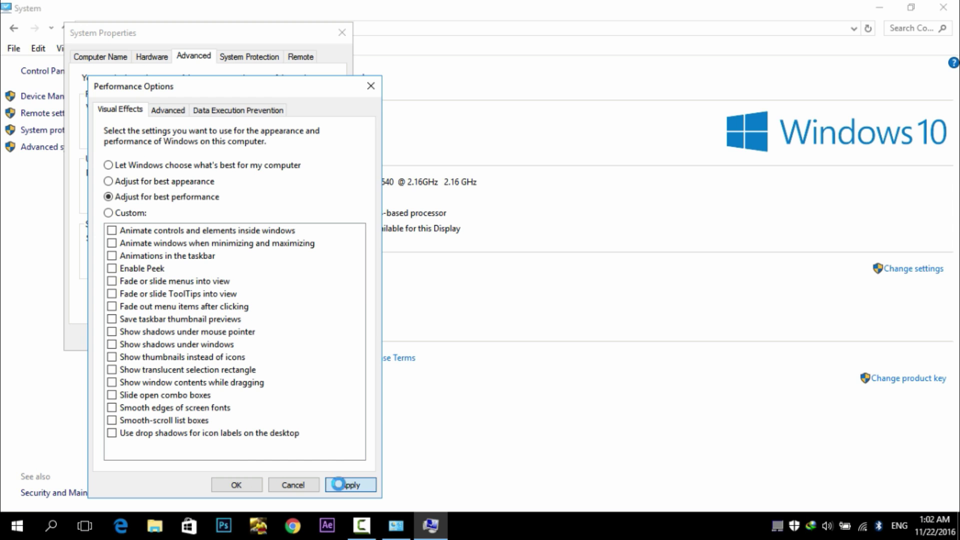
click(255, 485)
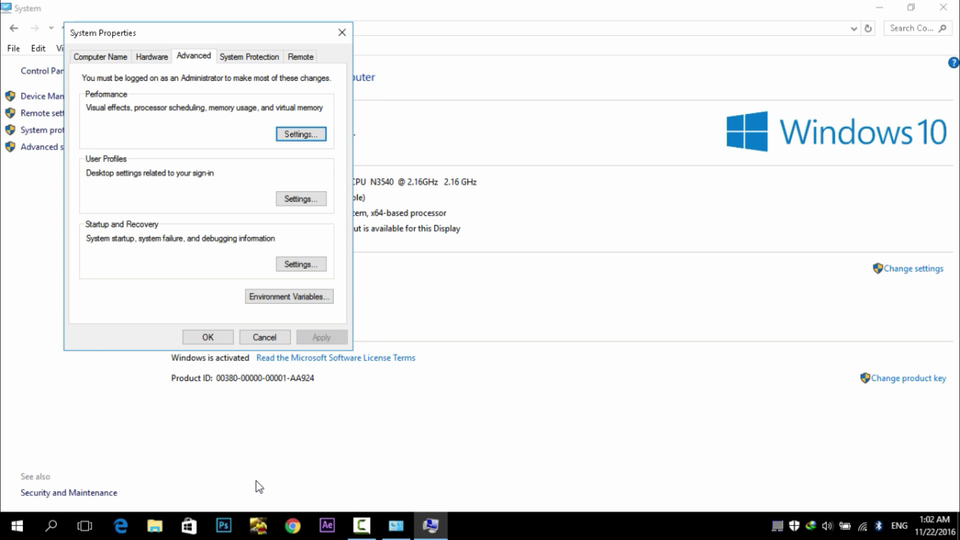
click(208, 337)
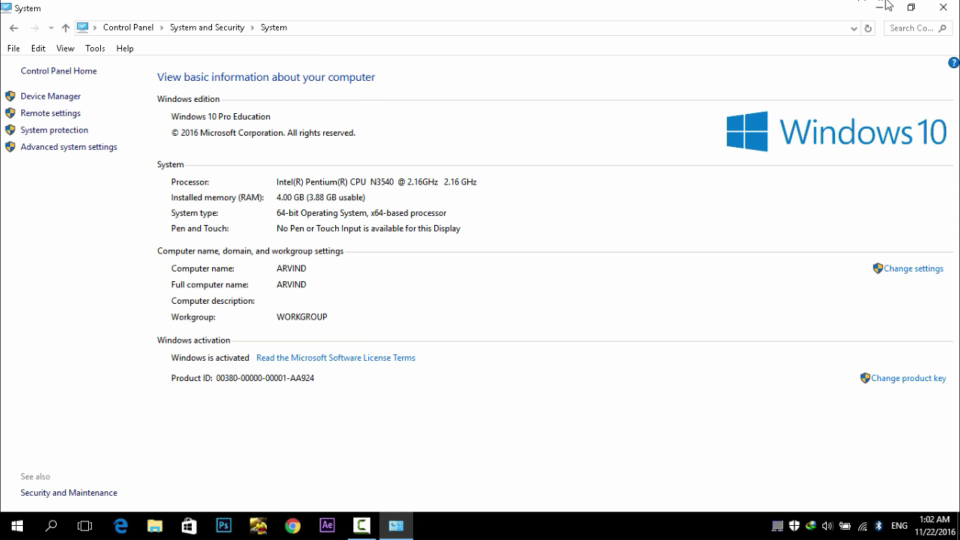
Step: Close the open window and refresh the desktop
click(944, 7)
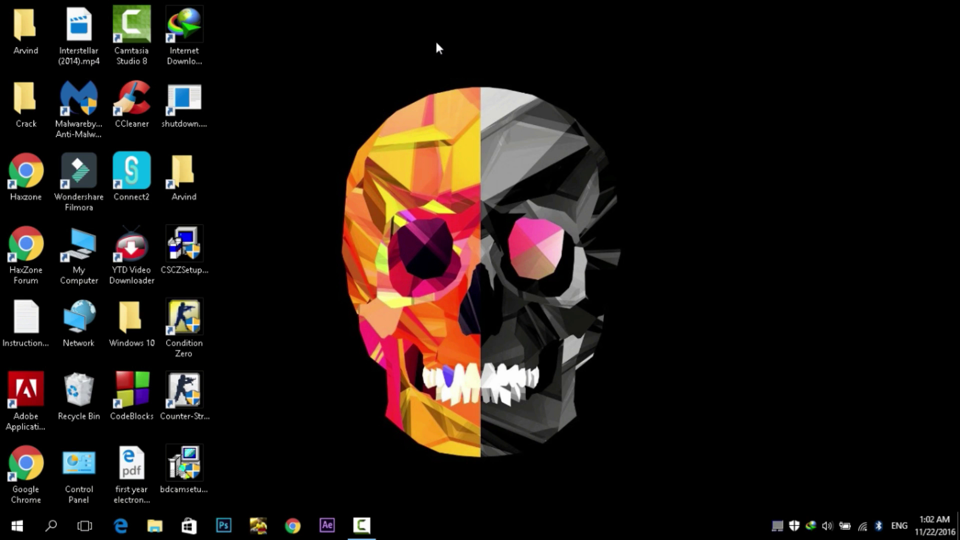
right_click(436, 40)
click(477, 82)
Step: Open Settings > Privacy and work down the Background apps list, leaving most apps Off
key(super+i)
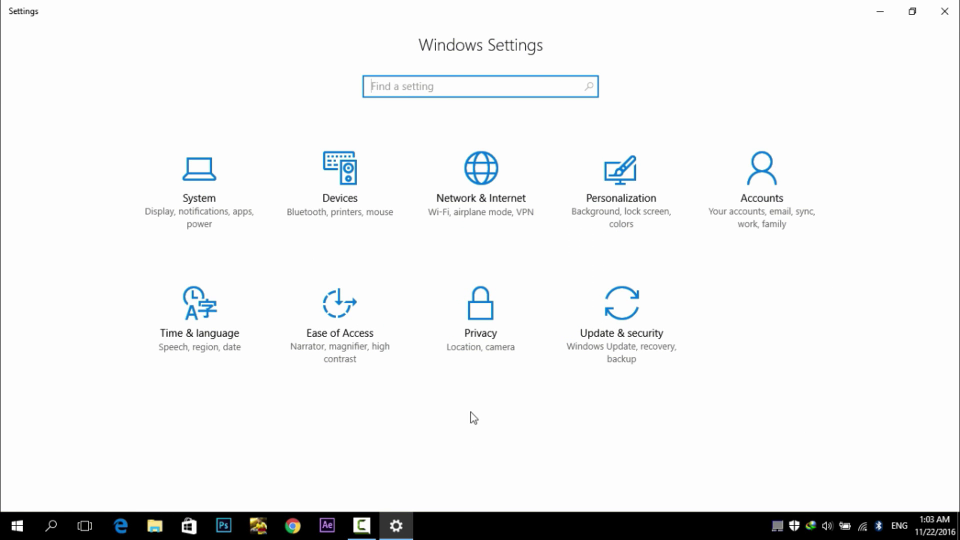
click(499, 381)
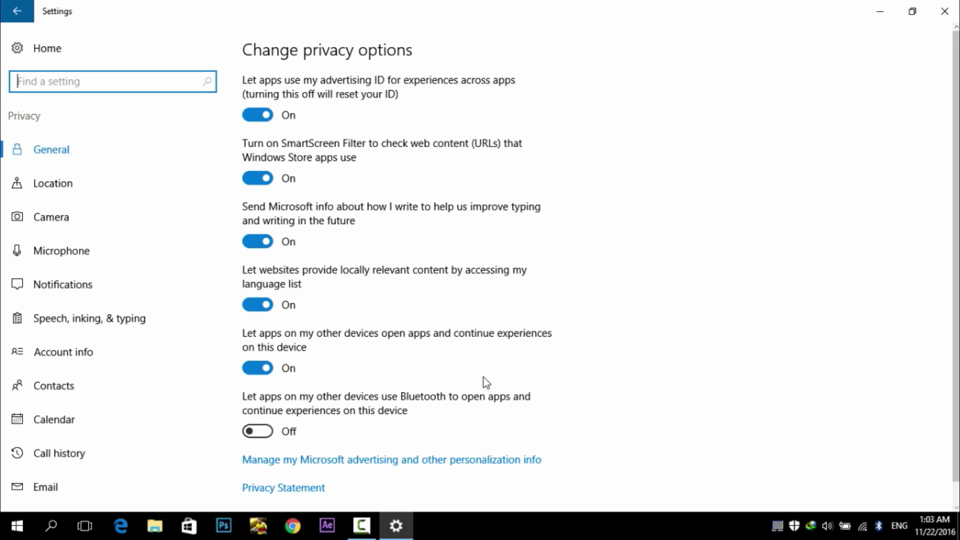
scroll(463, 374, down, 1)
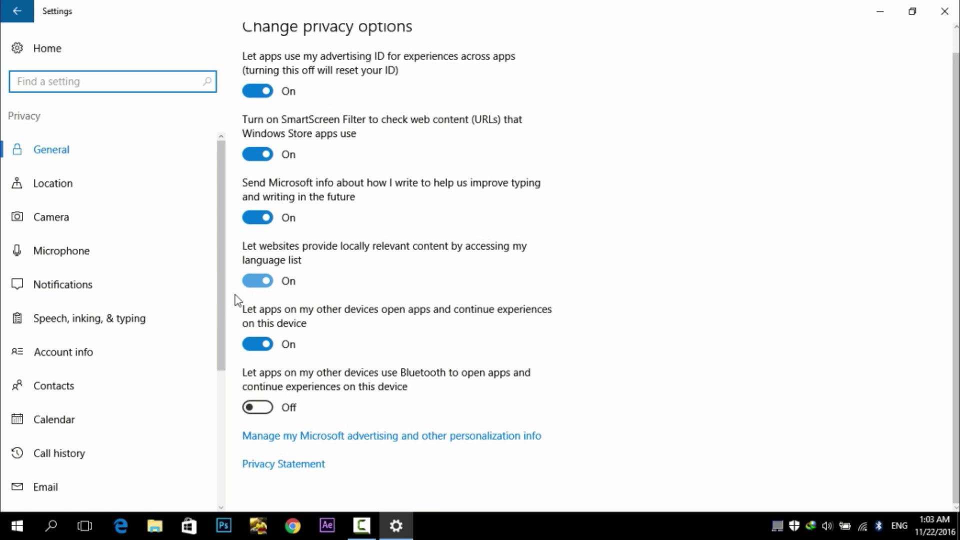
drag(218, 317, 217, 439)
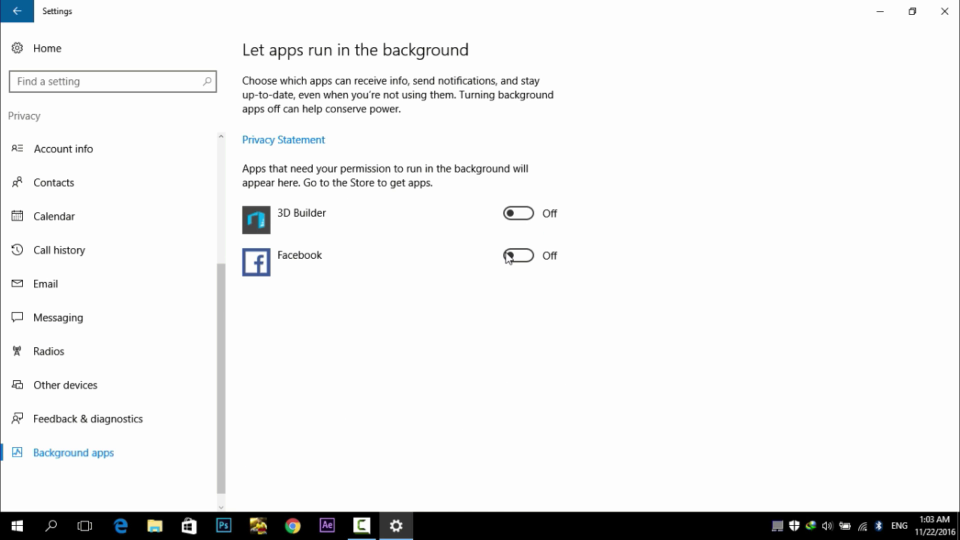
scroll(501, 200, down, 5)
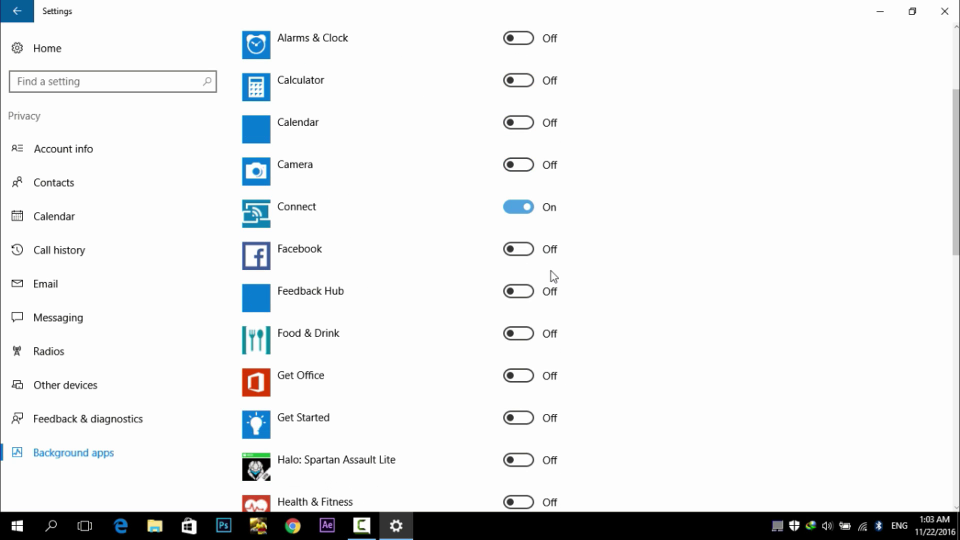
scroll(552, 272, down, 7)
scroll(704, 317, down, 3)
scroll(703, 319, up, 2)
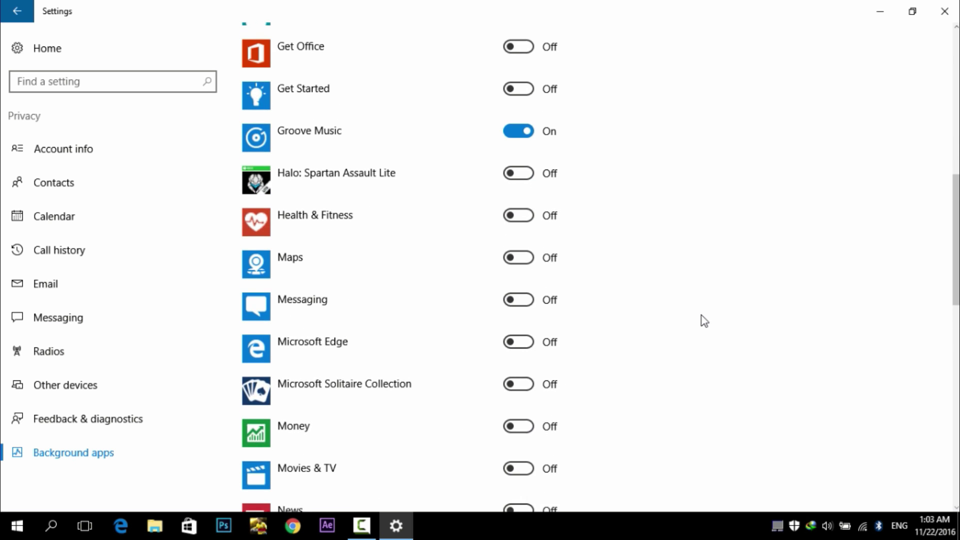
scroll(701, 316, down, 4)
scroll(698, 314, down, 10)
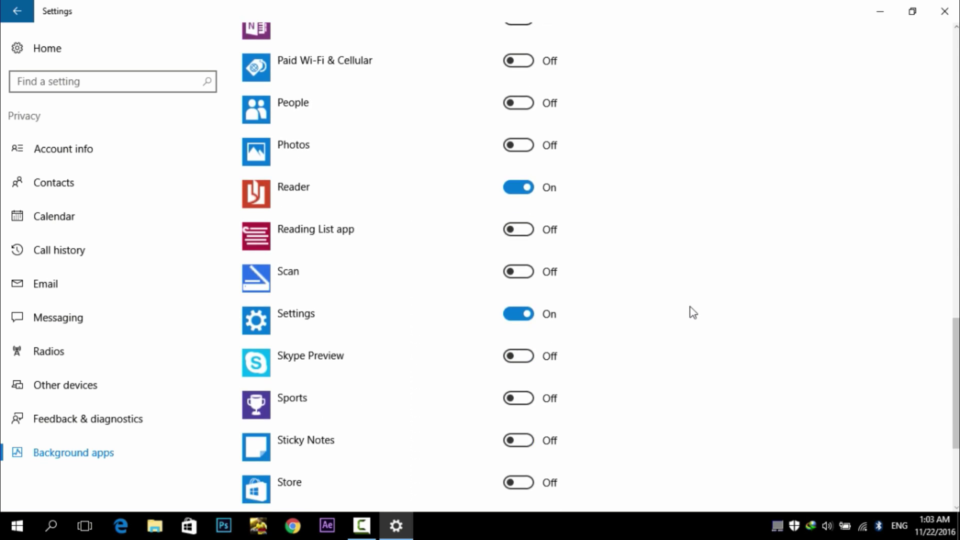
key(alt+F4)
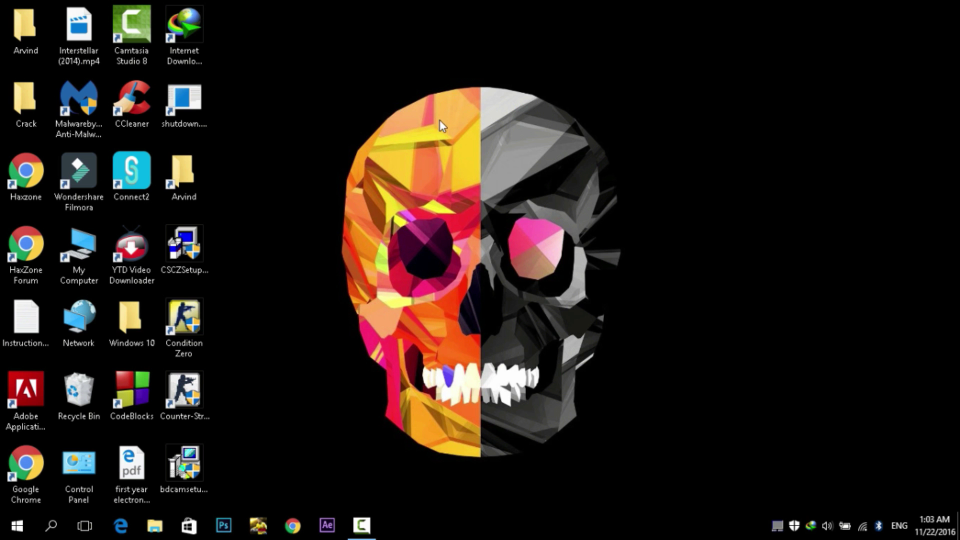
right_click(445, 104)
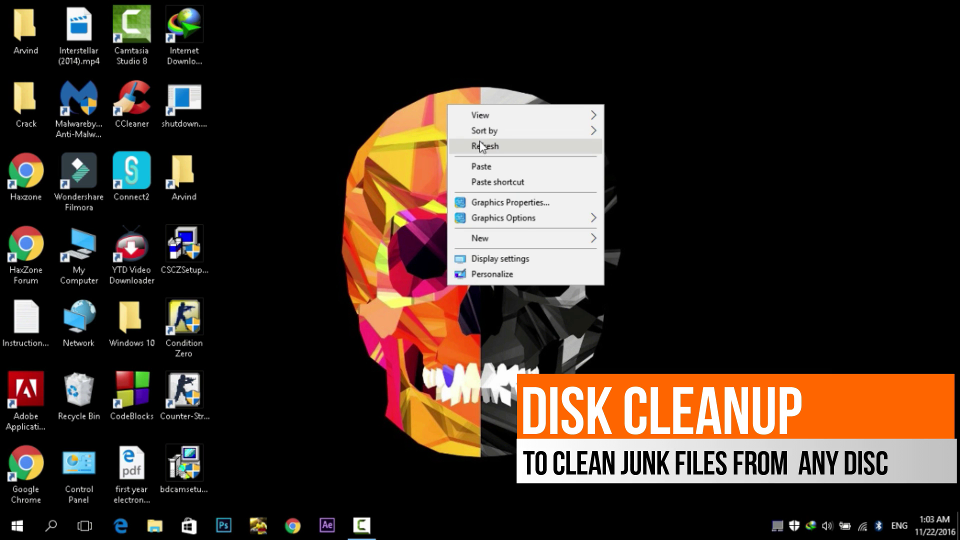
click(479, 143)
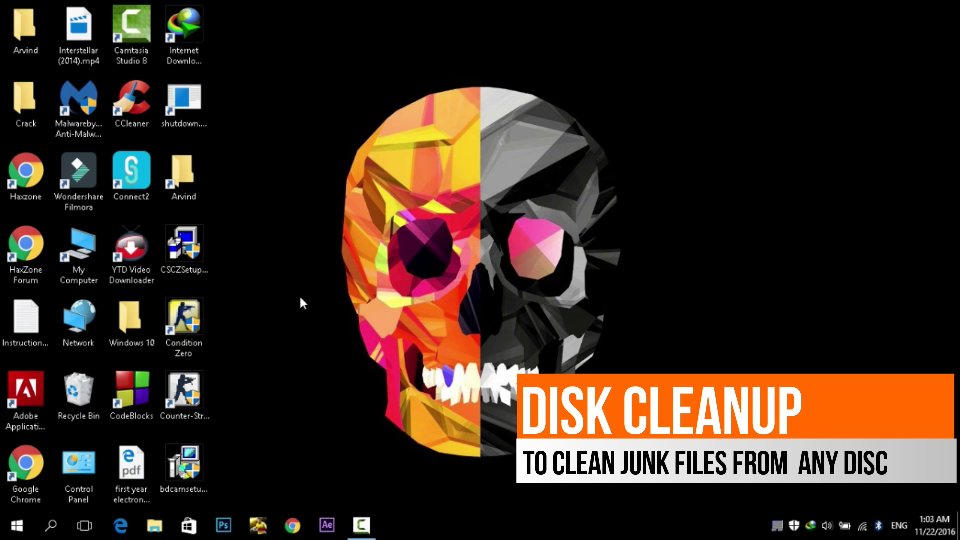
click(52, 525)
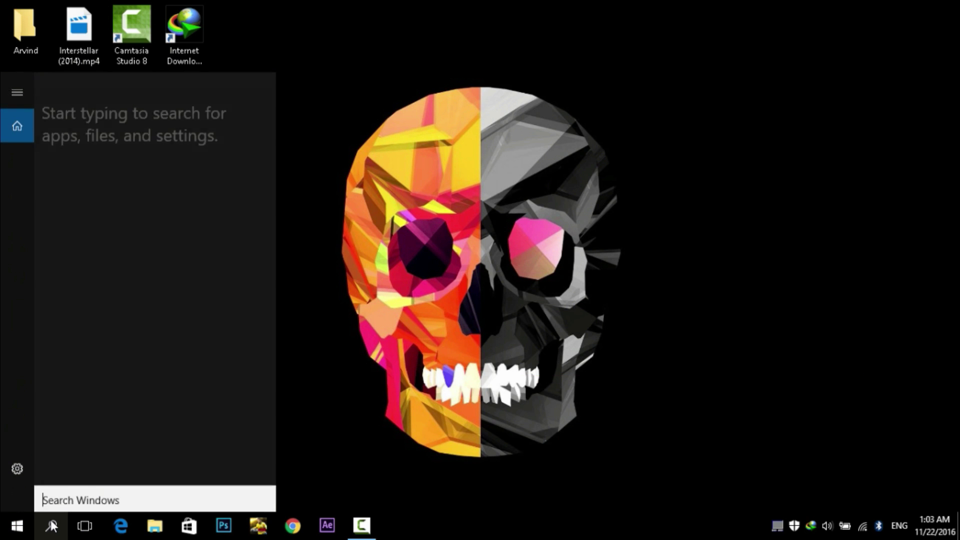
text(disk)
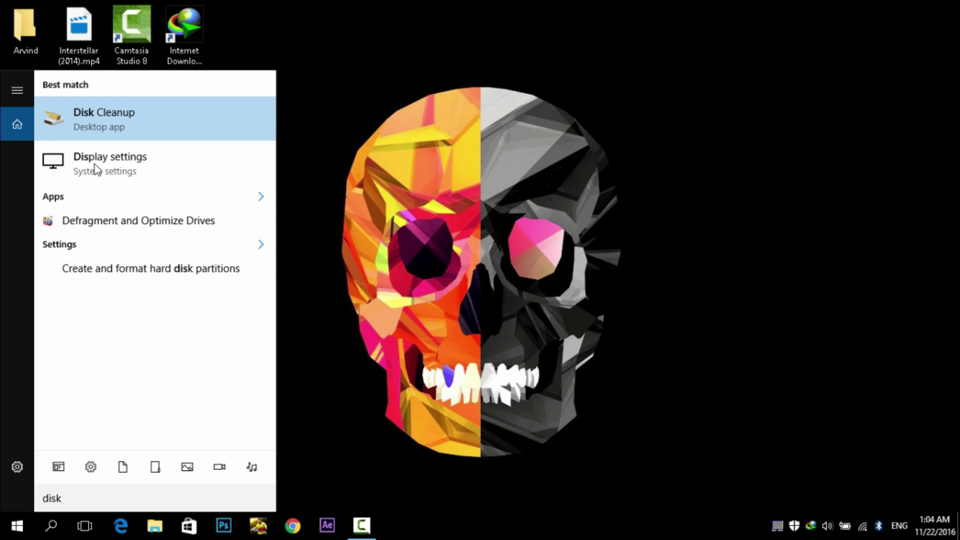
click(96, 120)
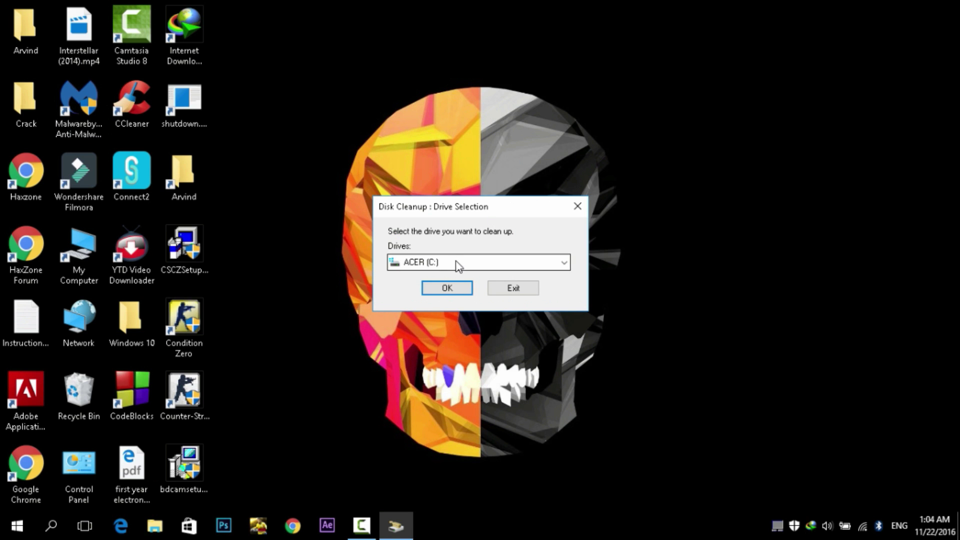
click(457, 265)
click(466, 274)
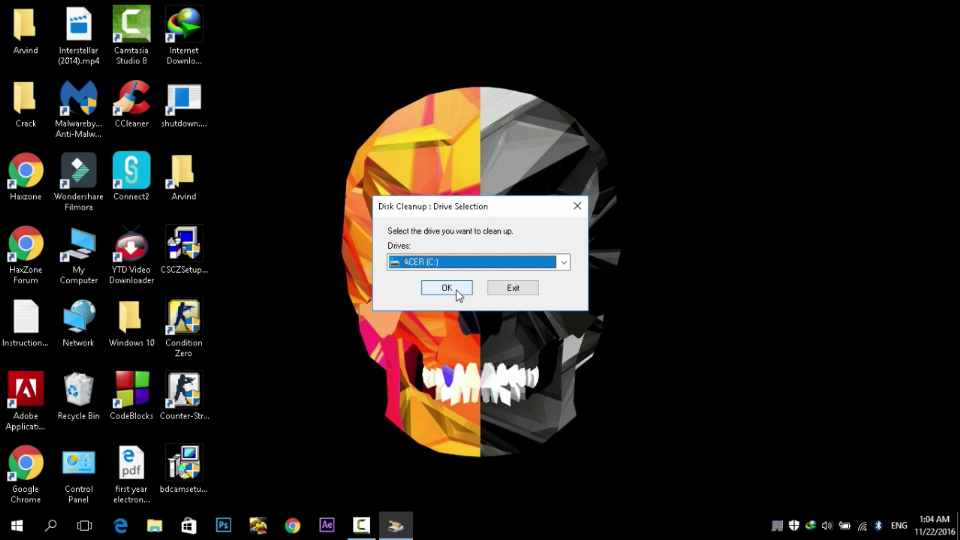
click(456, 290)
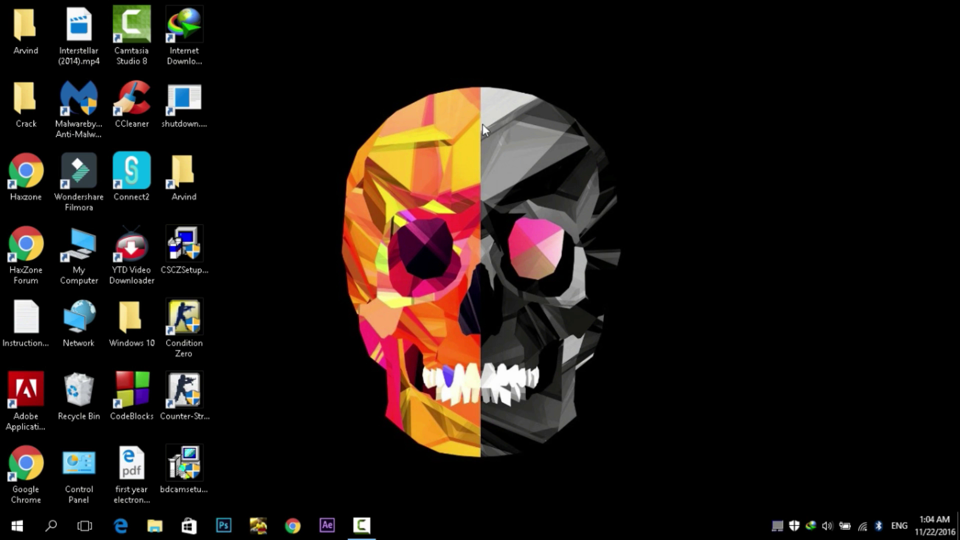
right_click(470, 118)
click(502, 153)
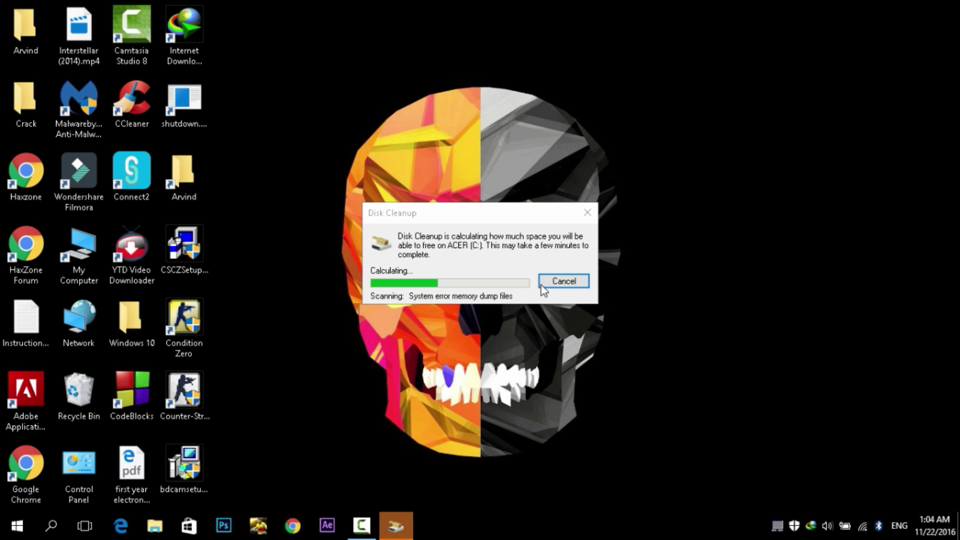
click(541, 285)
right_click(449, 174)
click(483, 214)
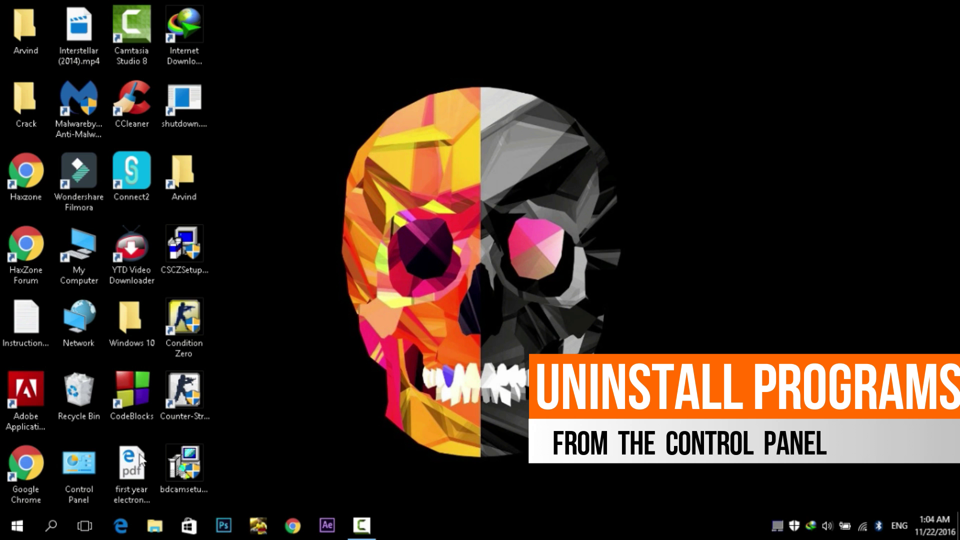
double_click(79, 464)
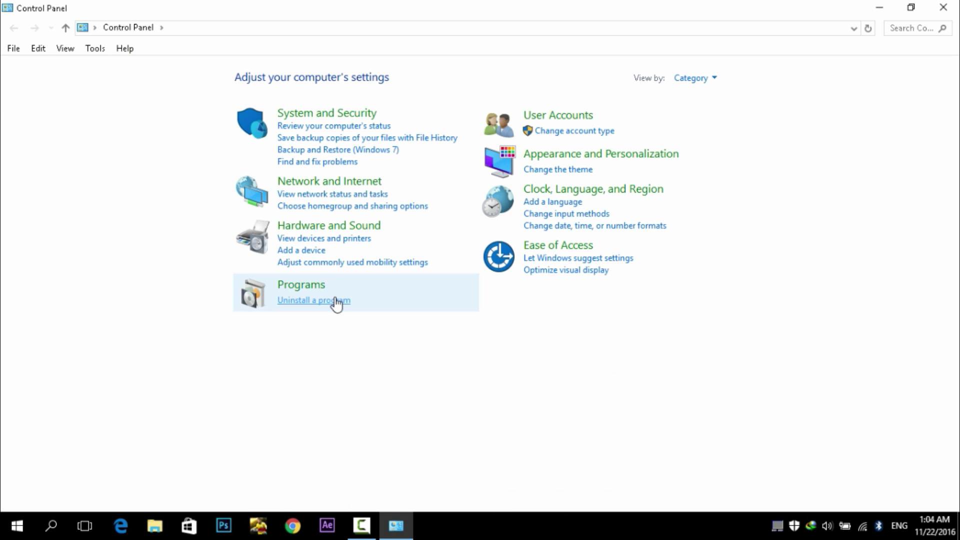
click(335, 300)
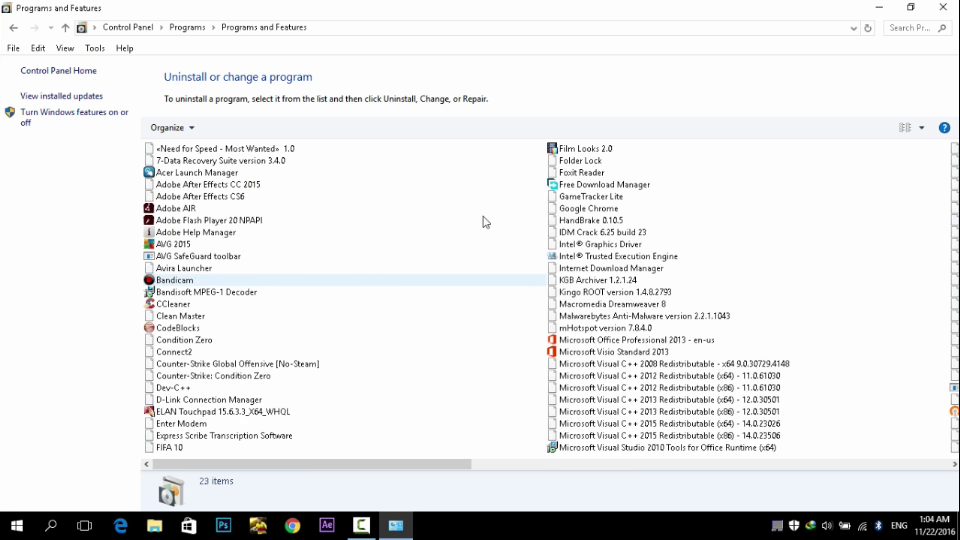
scroll(472, 235, down, 5)
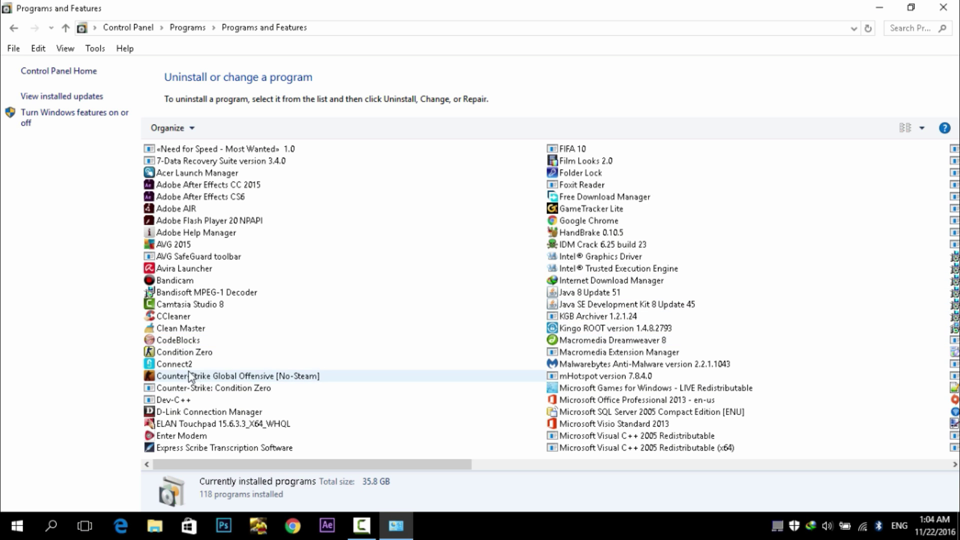
right_click(202, 359)
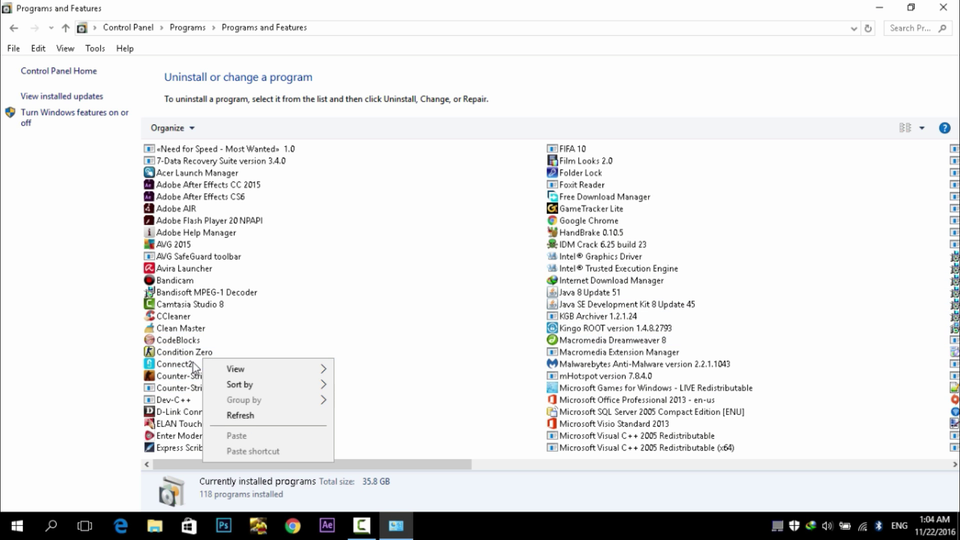
right_click(193, 363)
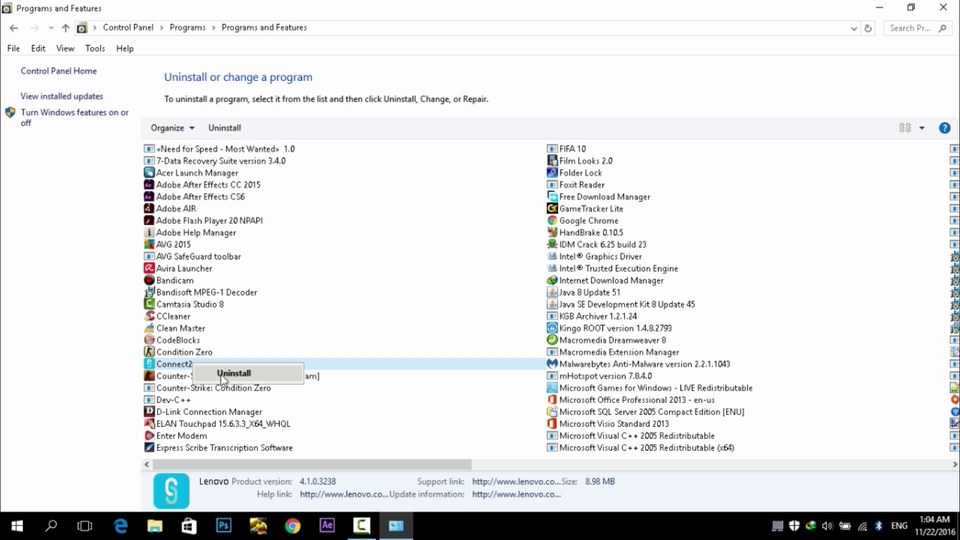
click(233, 374)
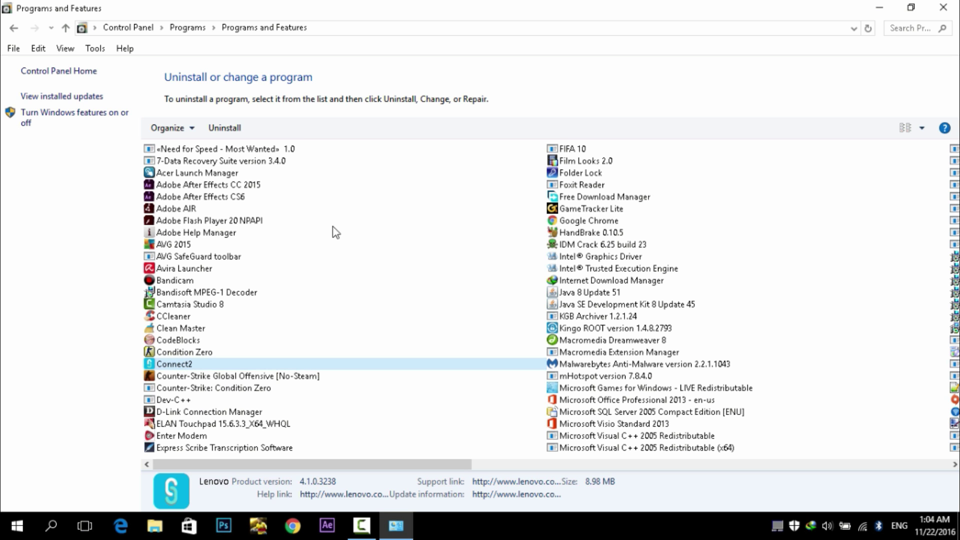
click(943, 7)
right_click(316, 134)
click(334, 174)
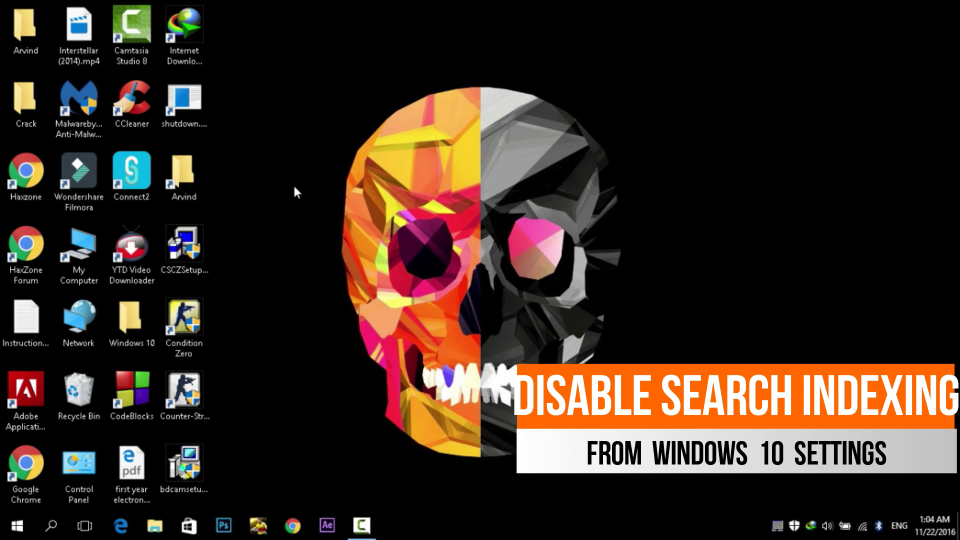
Step: Refresh the desktop twice
right_click(325, 151)
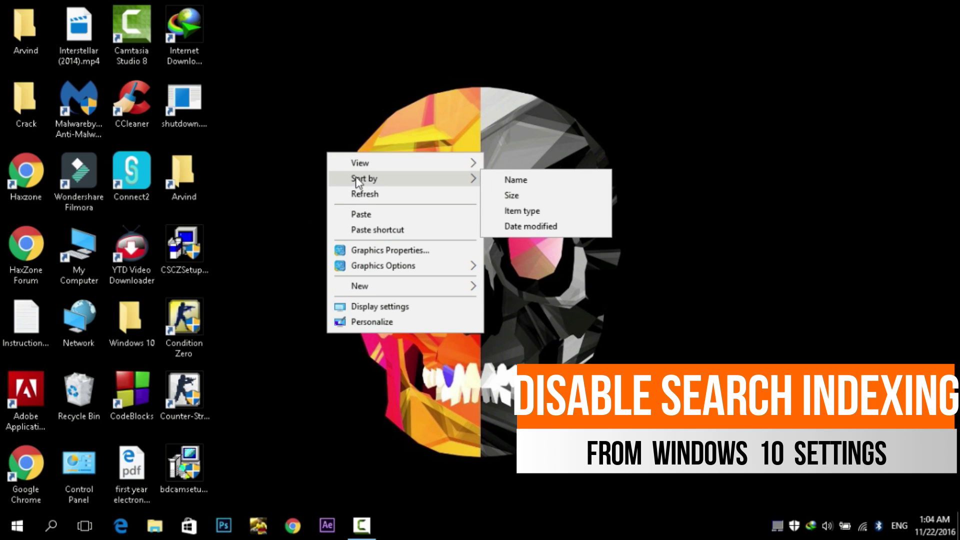
click(360, 192)
right_click(325, 118)
click(359, 157)
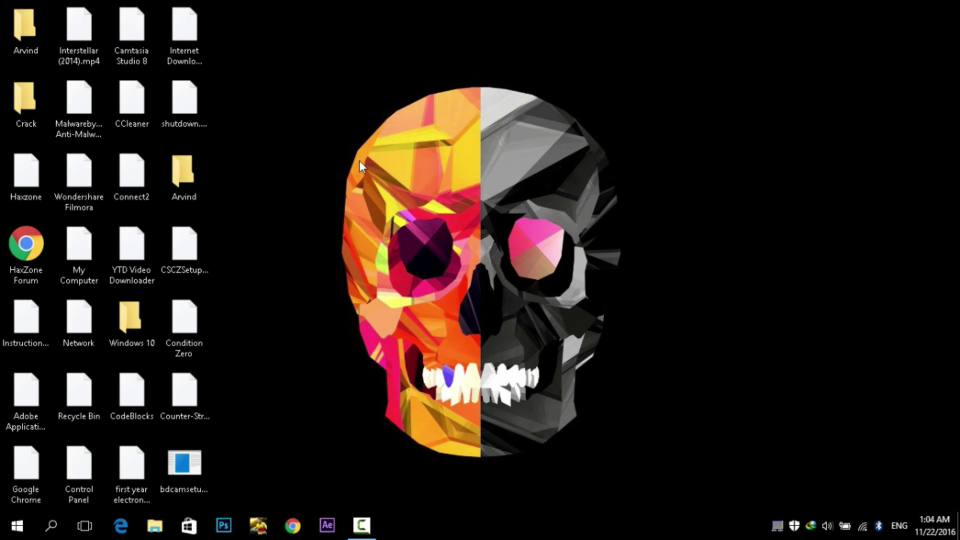
Step: Run Services.msc from the Run box to open the Services console
key(super+r)
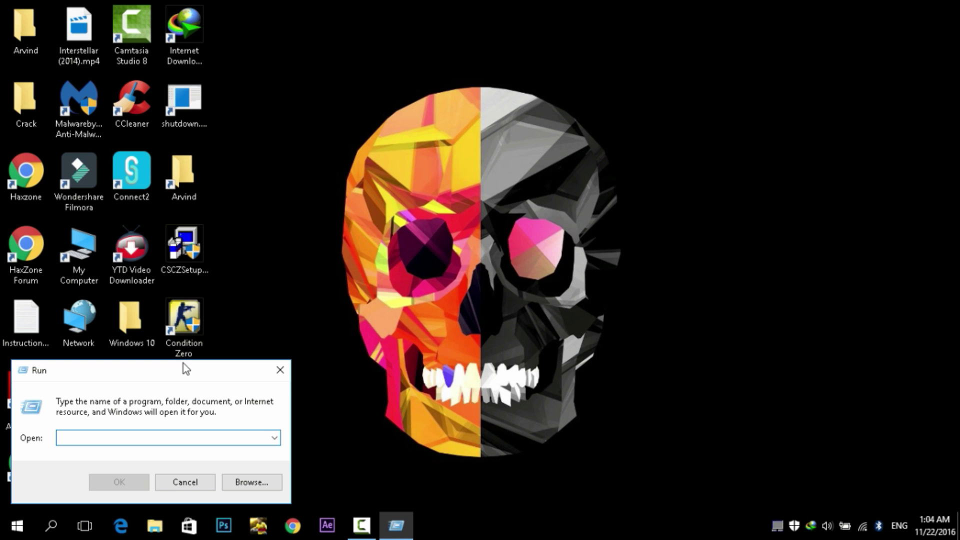
drag(182, 369, 510, 177)
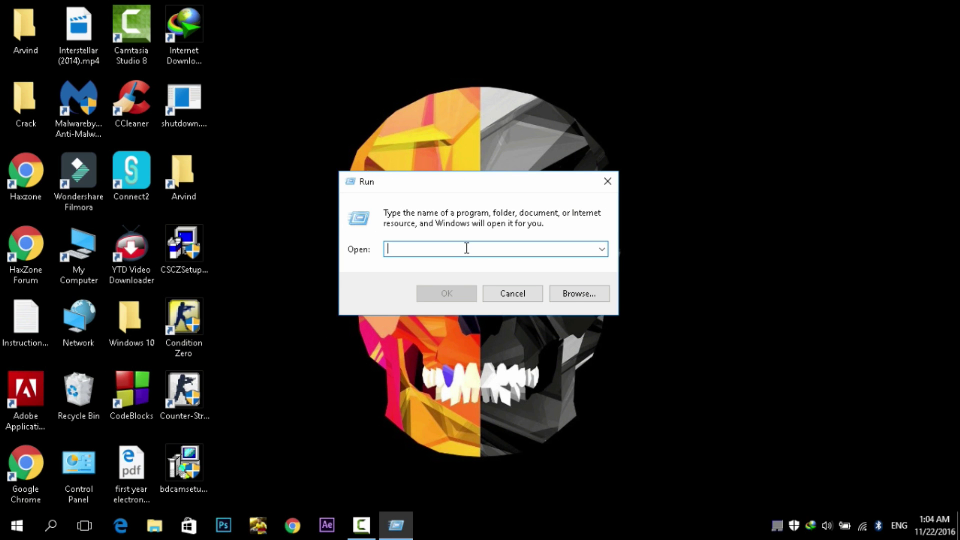
text(Services)
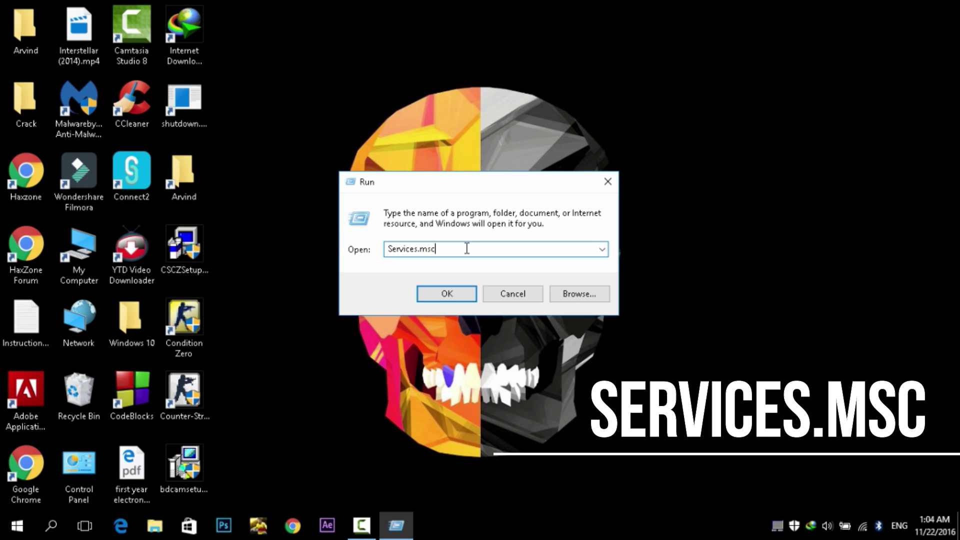
text(.msc)
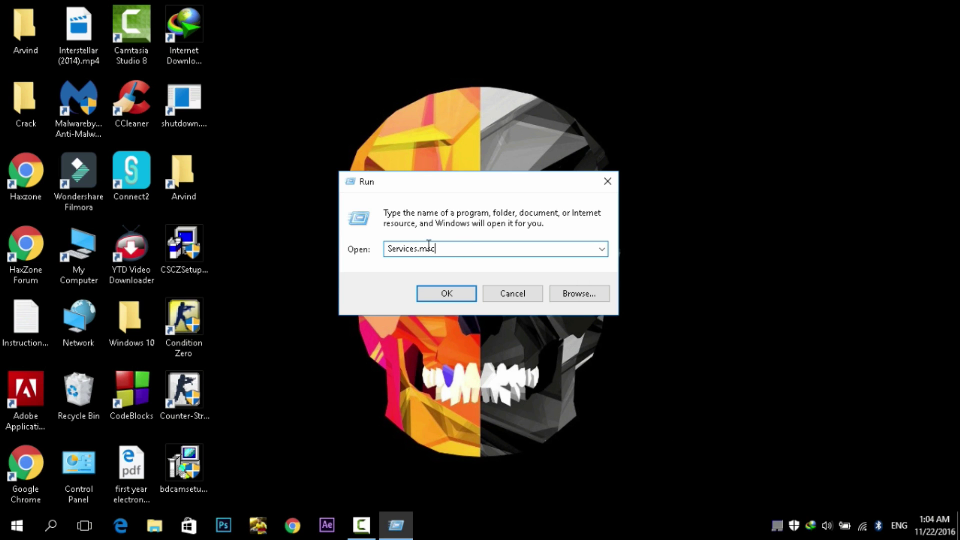
drag(436, 249, 380, 246)
click(443, 295)
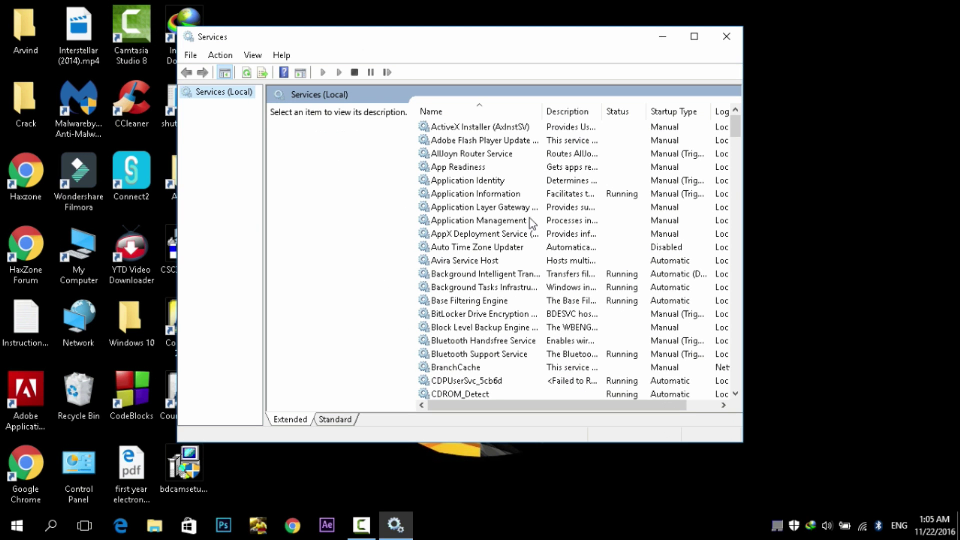
Step: In Windows Search's properties, set Startup type to Disabled, stop the service, and apply
drag(735, 117, 736, 373)
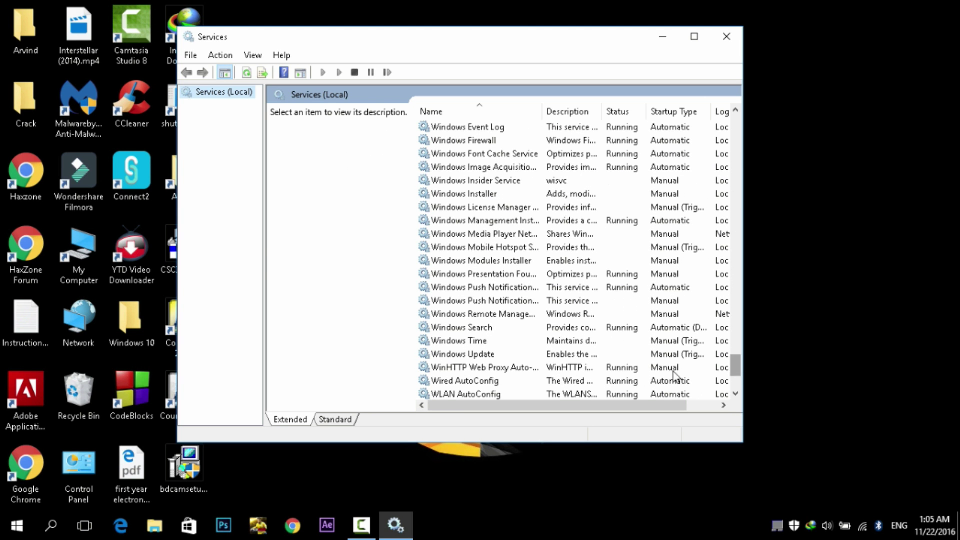
click(495, 328)
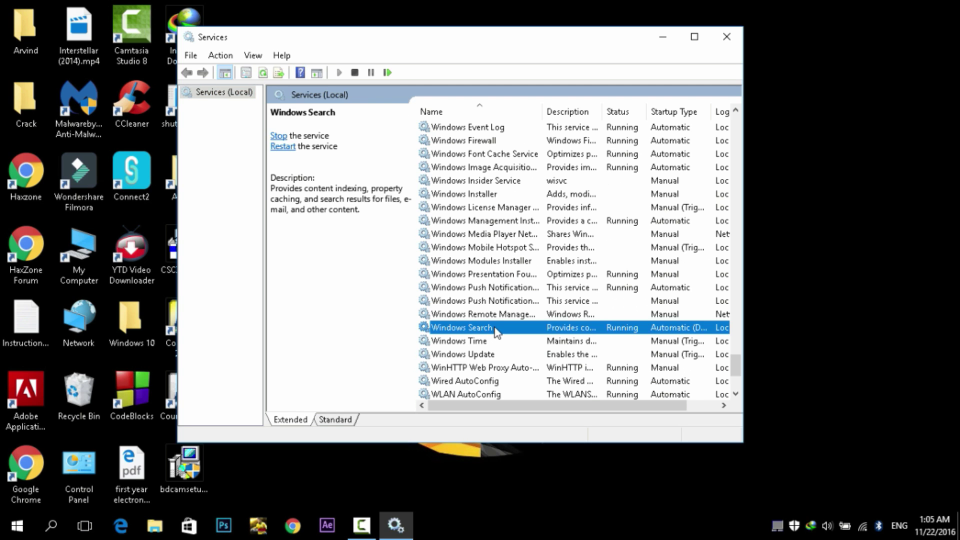
right_click(493, 334)
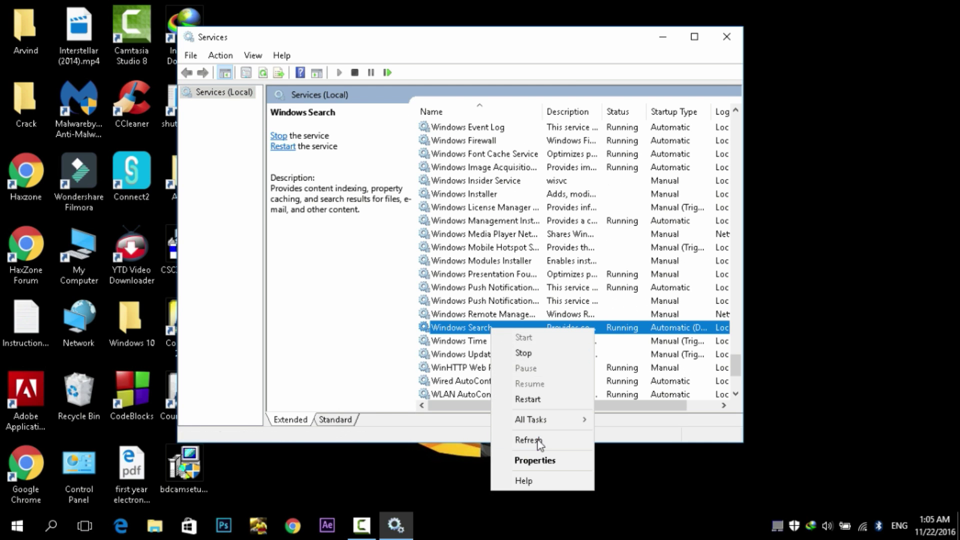
click(535, 460)
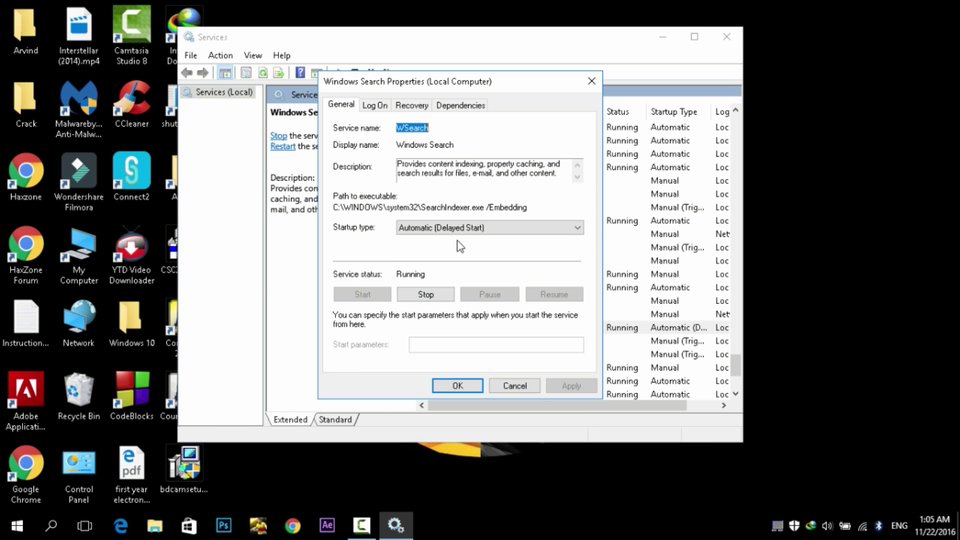
click(455, 228)
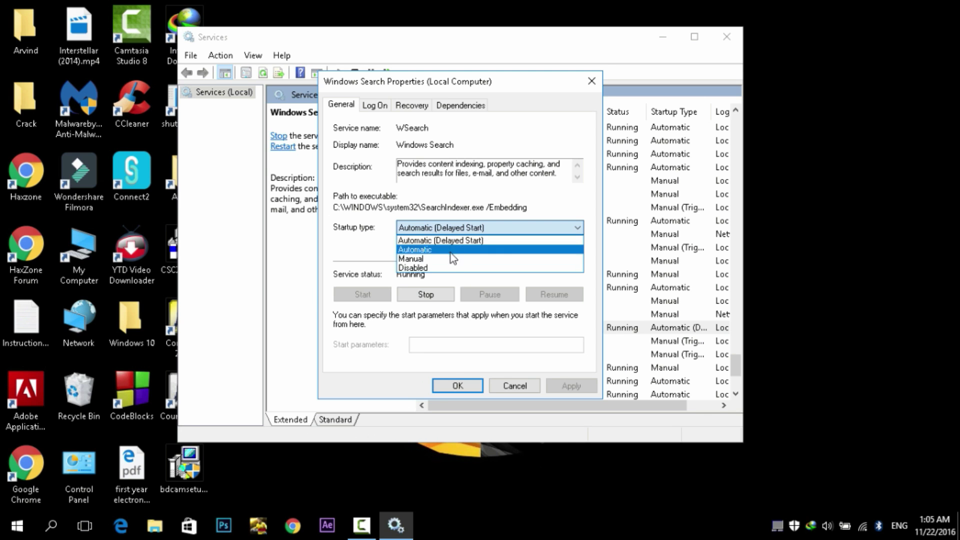
key(Escape)
key(Down)
key(Down)
key(Down)
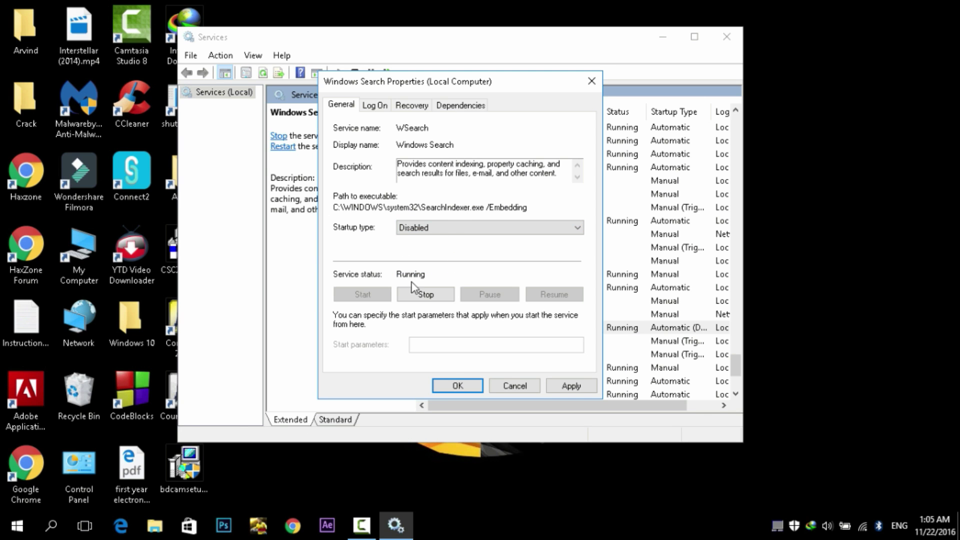
click(423, 295)
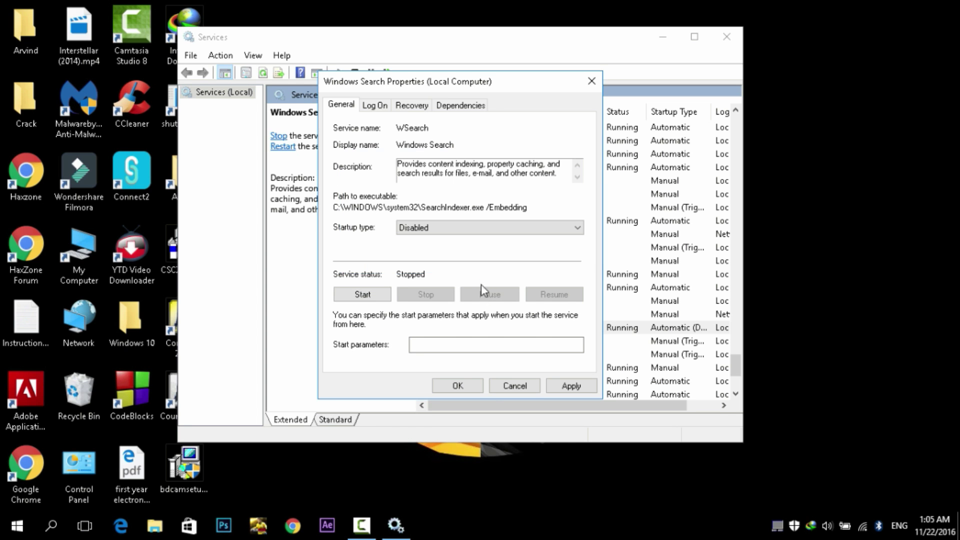
click(568, 386)
click(475, 386)
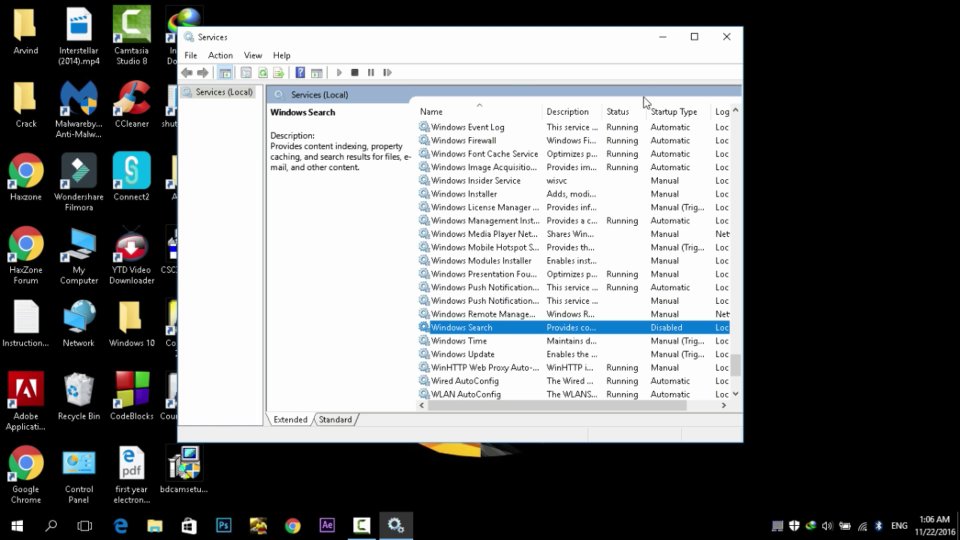
Step: Close the Services console and refresh the desktop
click(726, 37)
right_click(518, 149)
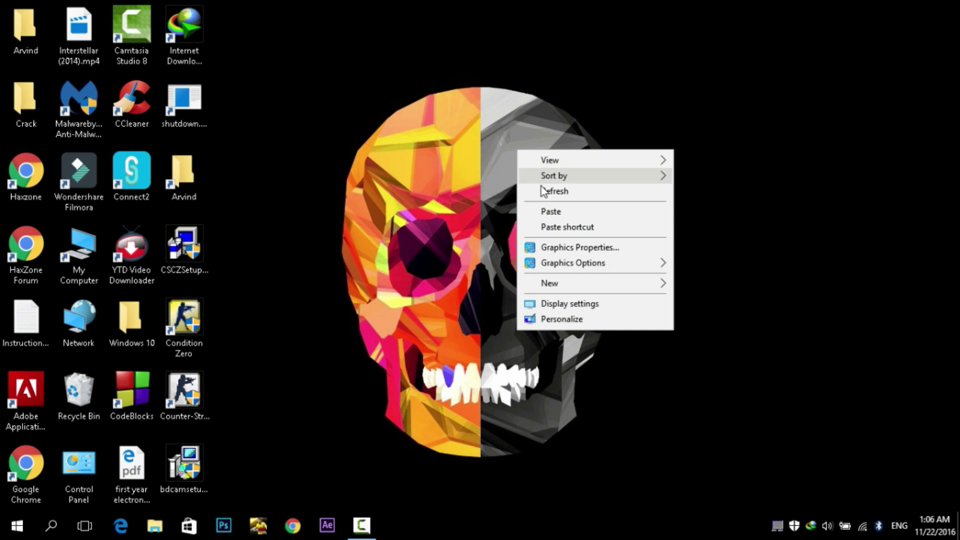
click(550, 191)
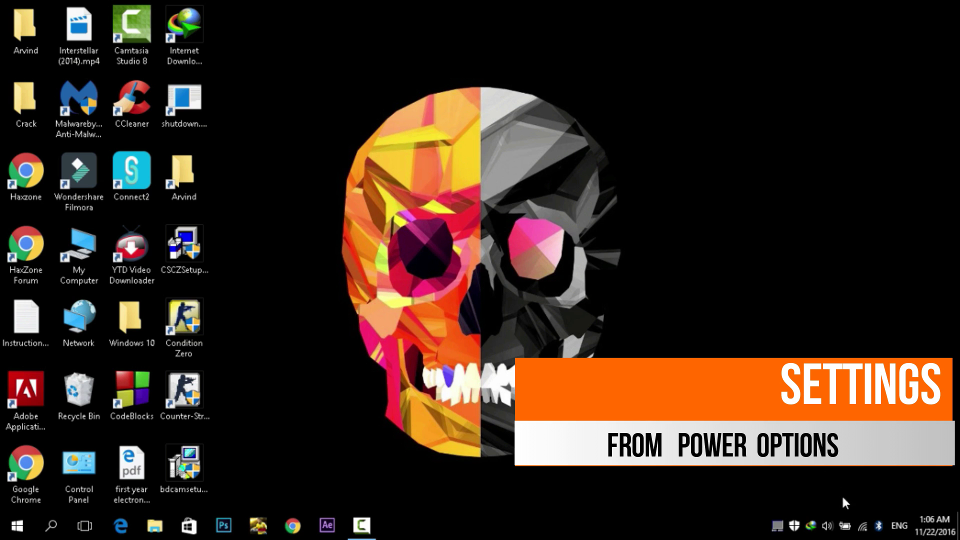
Step: Open Power Options from the battery icon, use the High performance plan, and close it
right_click(846, 531)
click(849, 532)
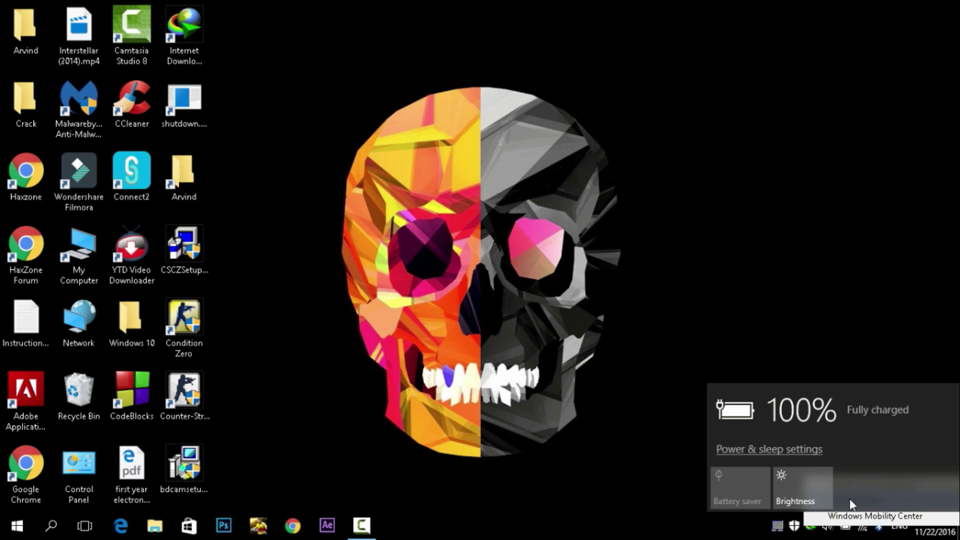
right_click(846, 532)
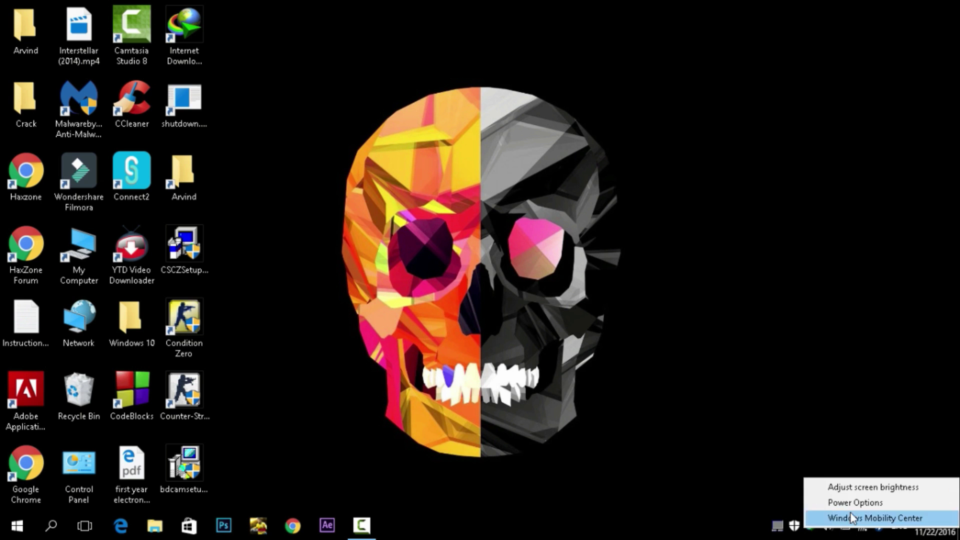
click(851, 516)
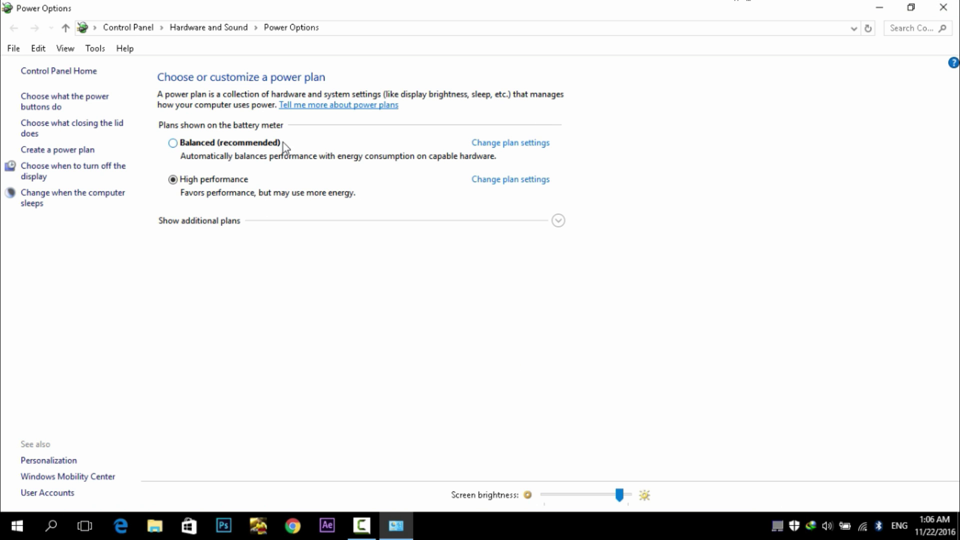
click(943, 7)
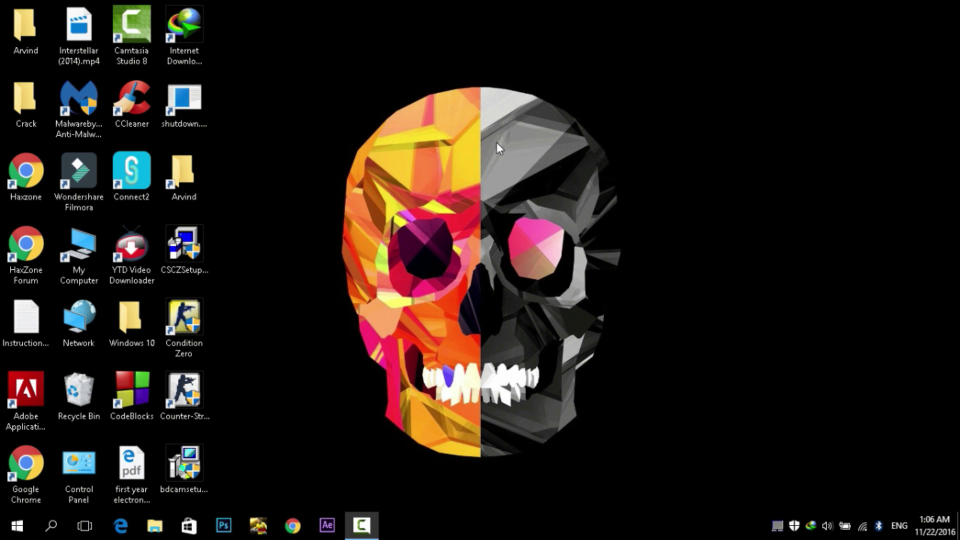
Step: Refresh the desktop, launch CCleaner, and decline the new version download
right_click(500, 94)
click(553, 136)
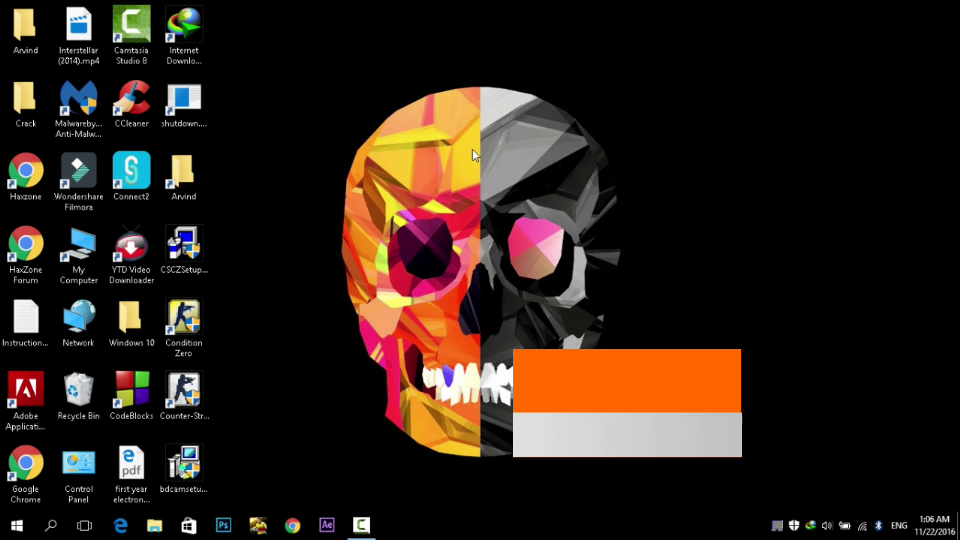
click(142, 104)
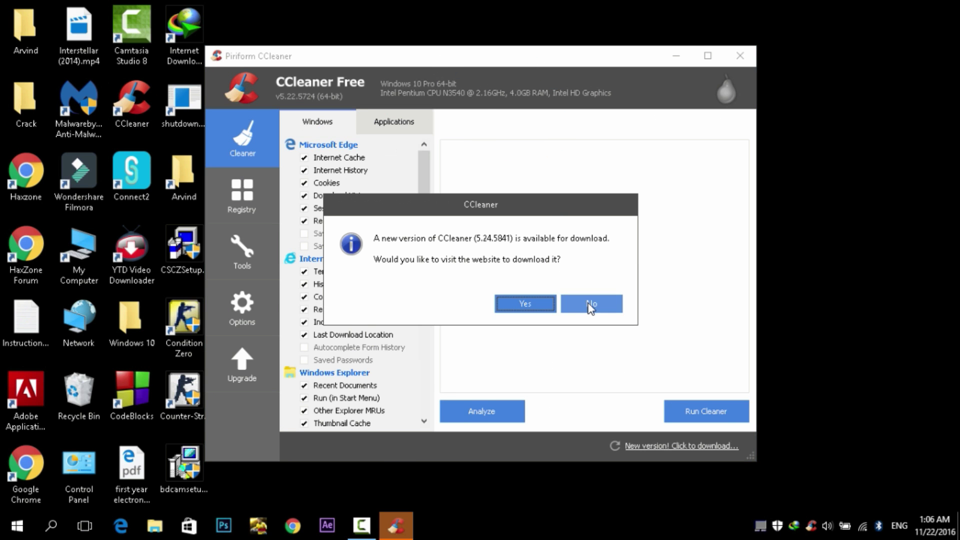
click(590, 303)
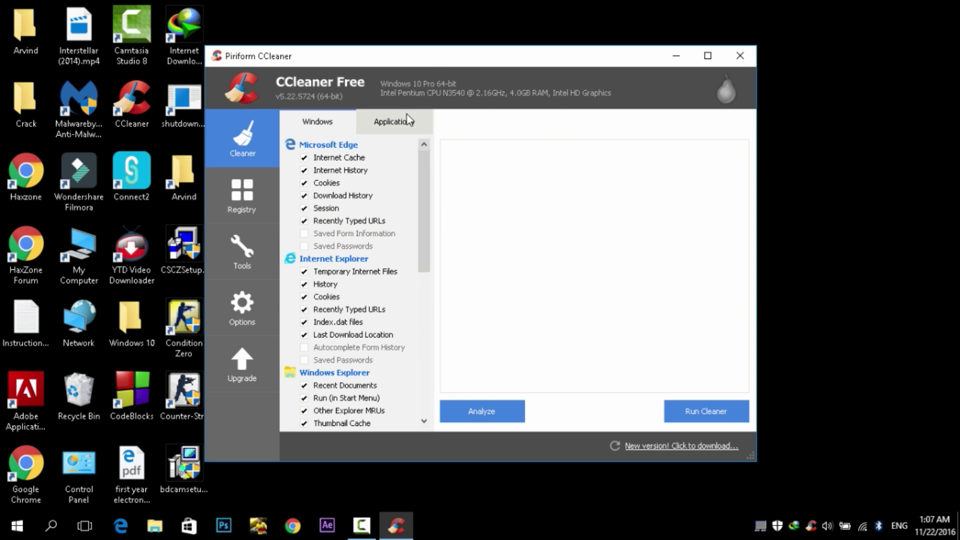
Step: Start a CCleaner analysis, cancel it, and close CCleaner
click(506, 412)
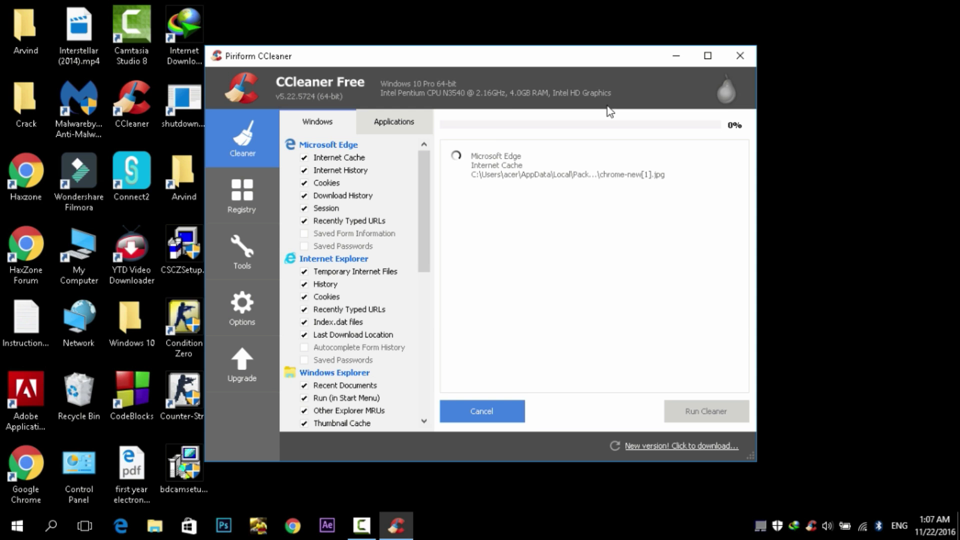
click(506, 408)
click(740, 55)
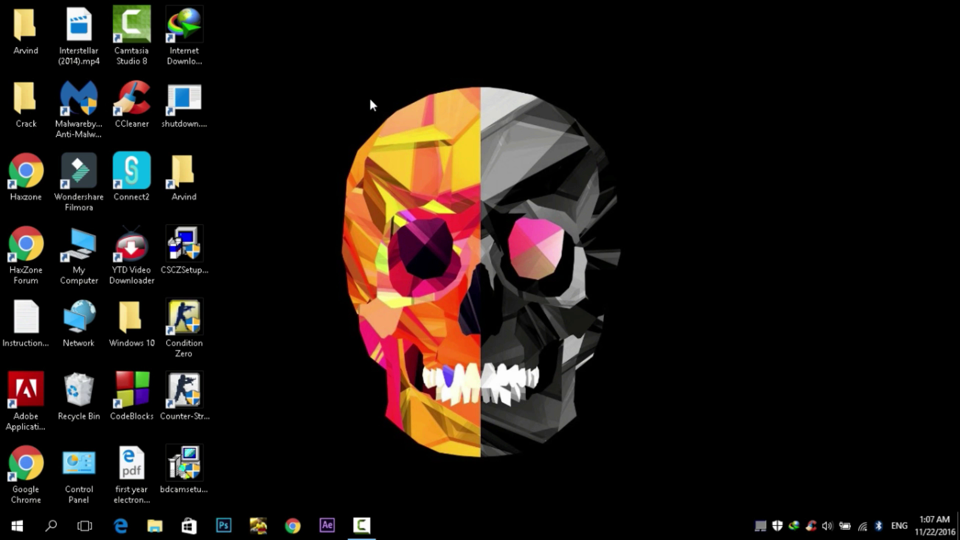
right_click(340, 76)
click(361, 112)
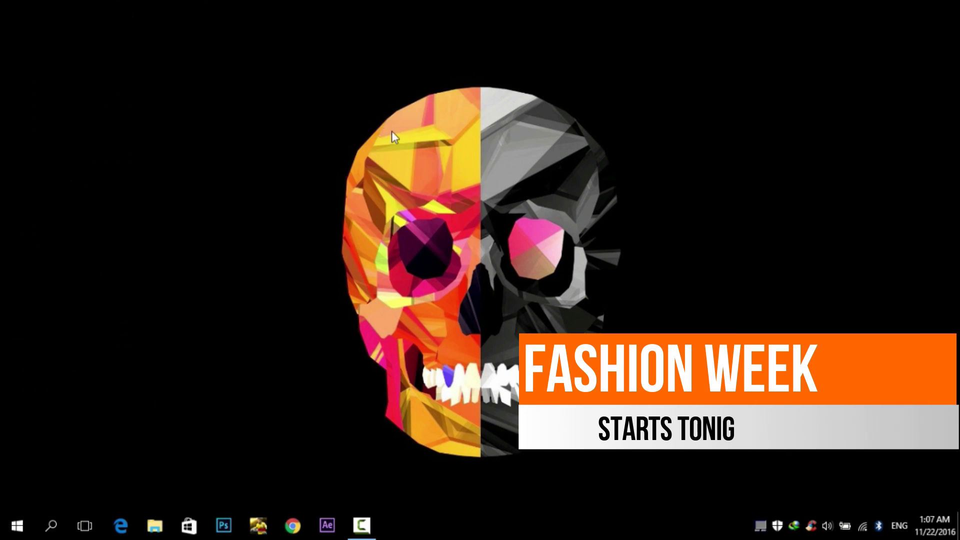
right_click(405, 158)
click(425, 199)
right_click(398, 125)
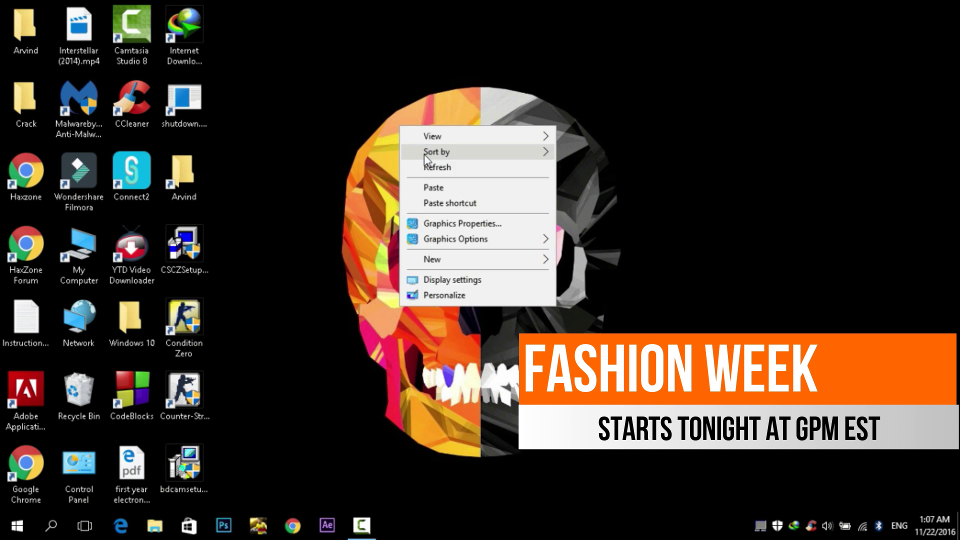
click(429, 166)
right_click(429, 170)
click(448, 211)
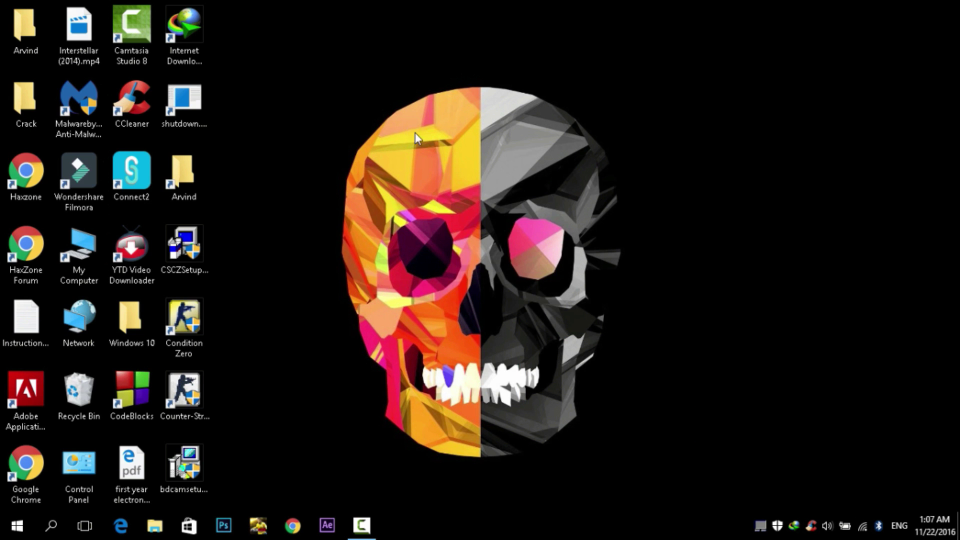
right_click(406, 128)
click(434, 167)
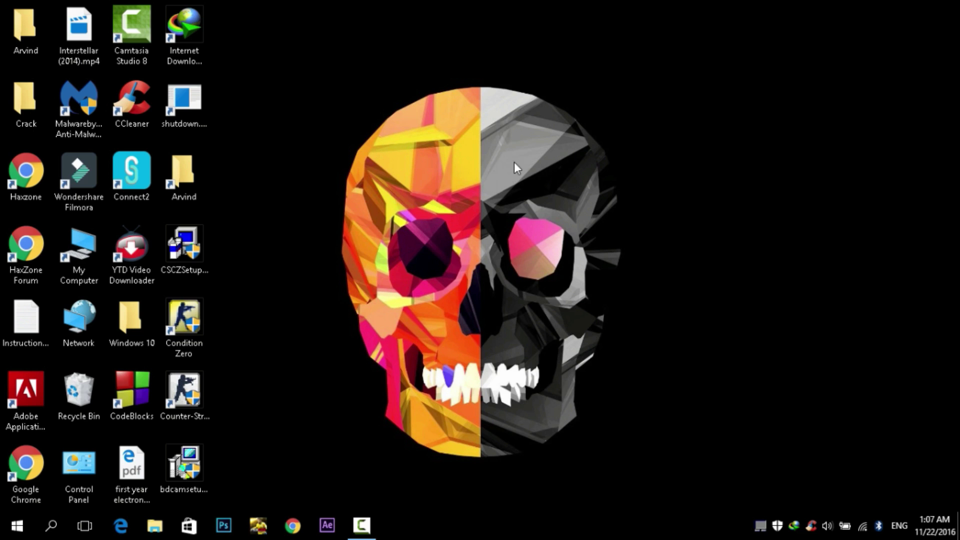